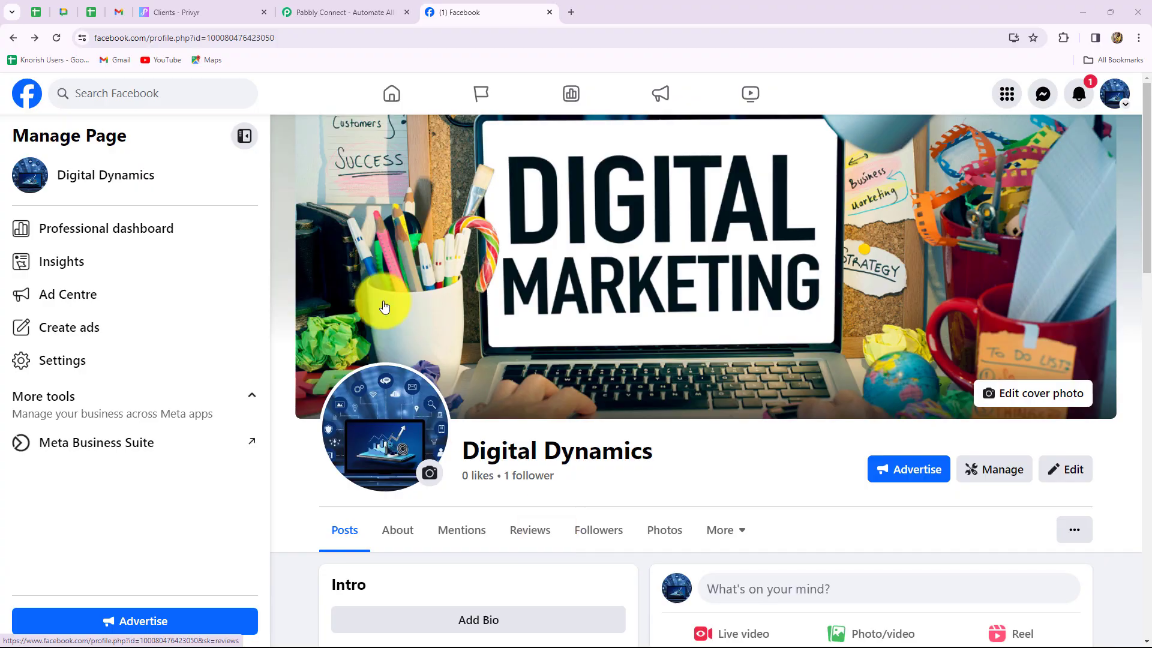
Compare the Privyr clients list with the Facebook business page, then go to the Pabbly Connect website
left_click(236, 10)
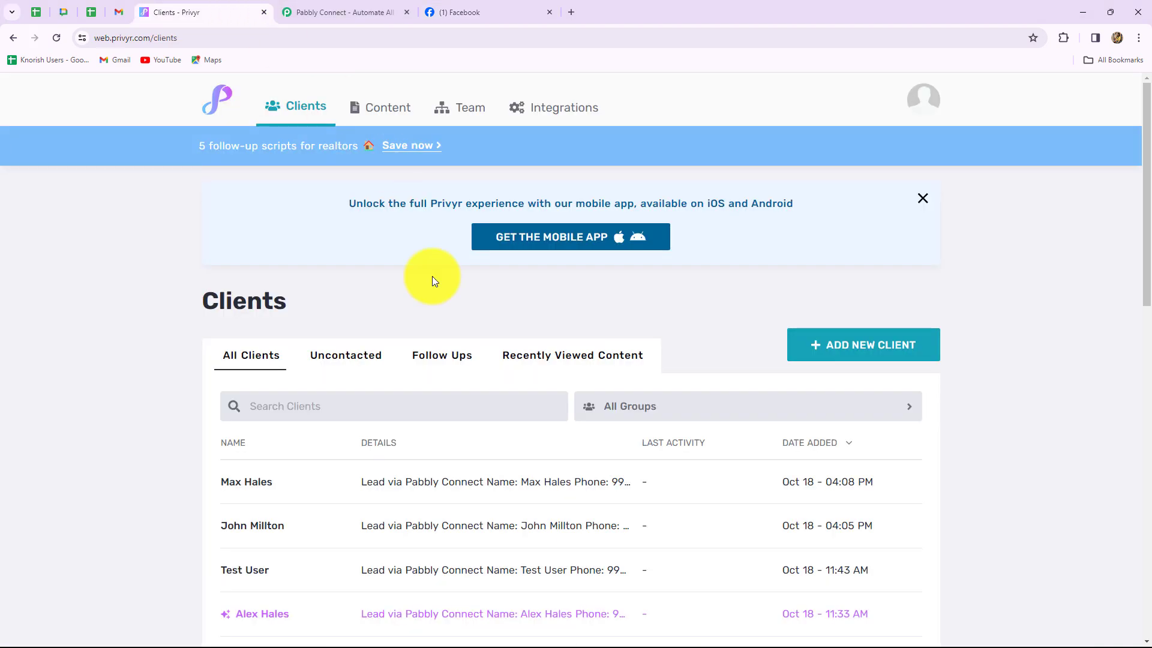
left_click(459, 12)
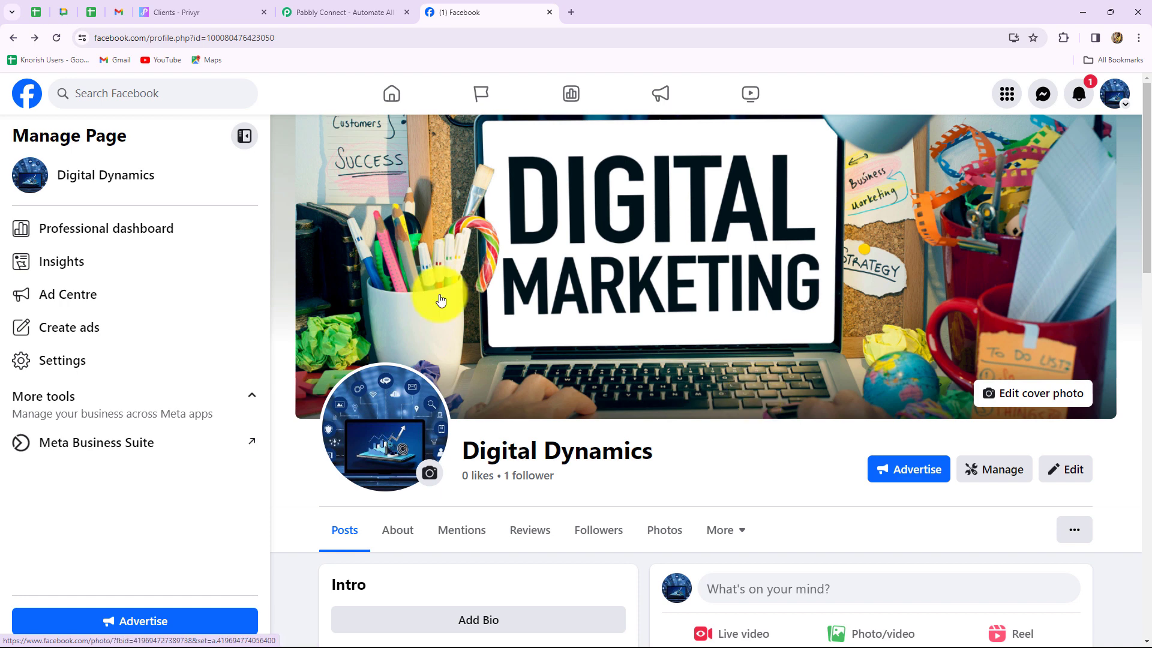
left_click(174, 10)
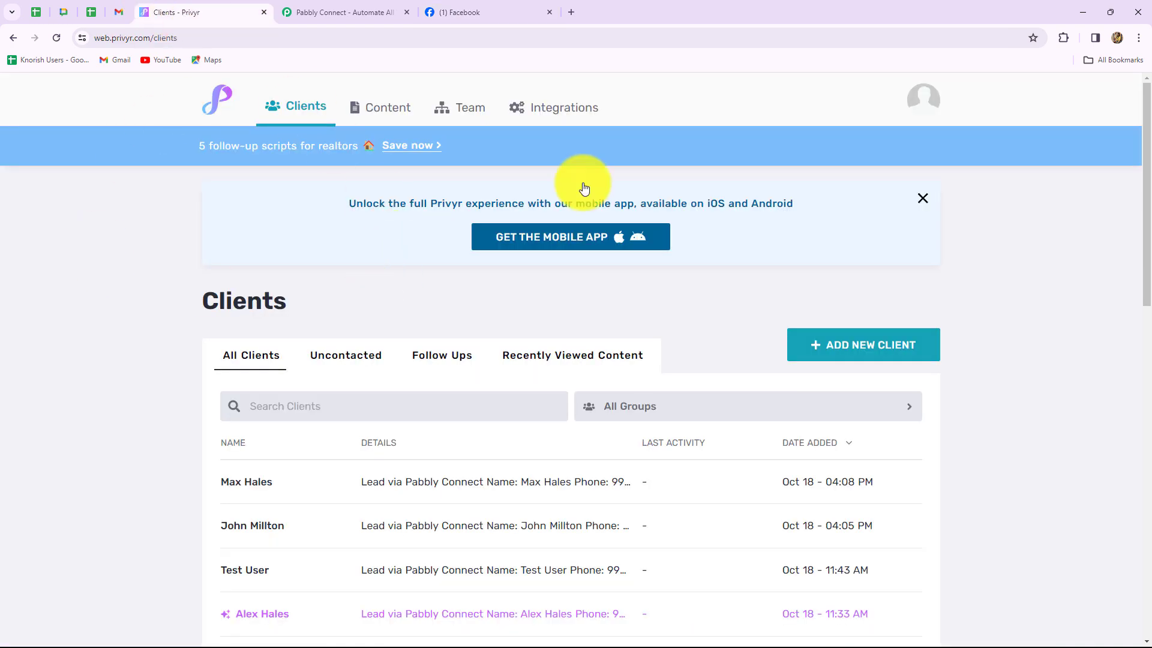
left_click(376, 9)
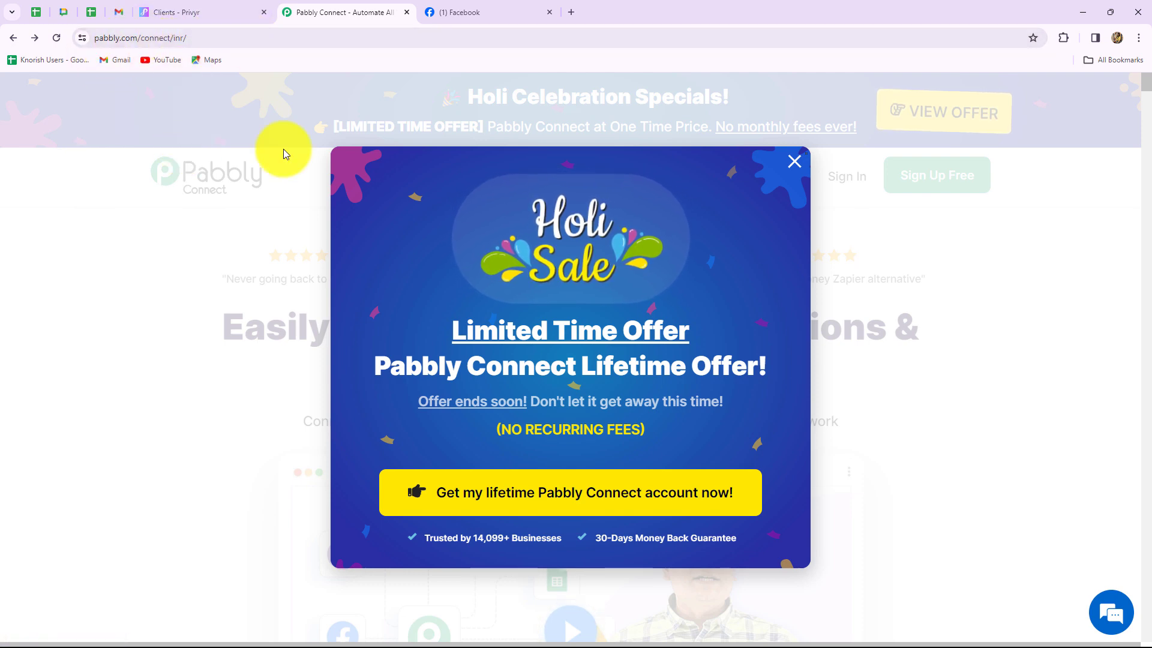
Close the Holi Sale popup and briefly highlight the 'Easily Connect Multiple Applications' headline
left_click(795, 162)
mouse_move(796, 206)
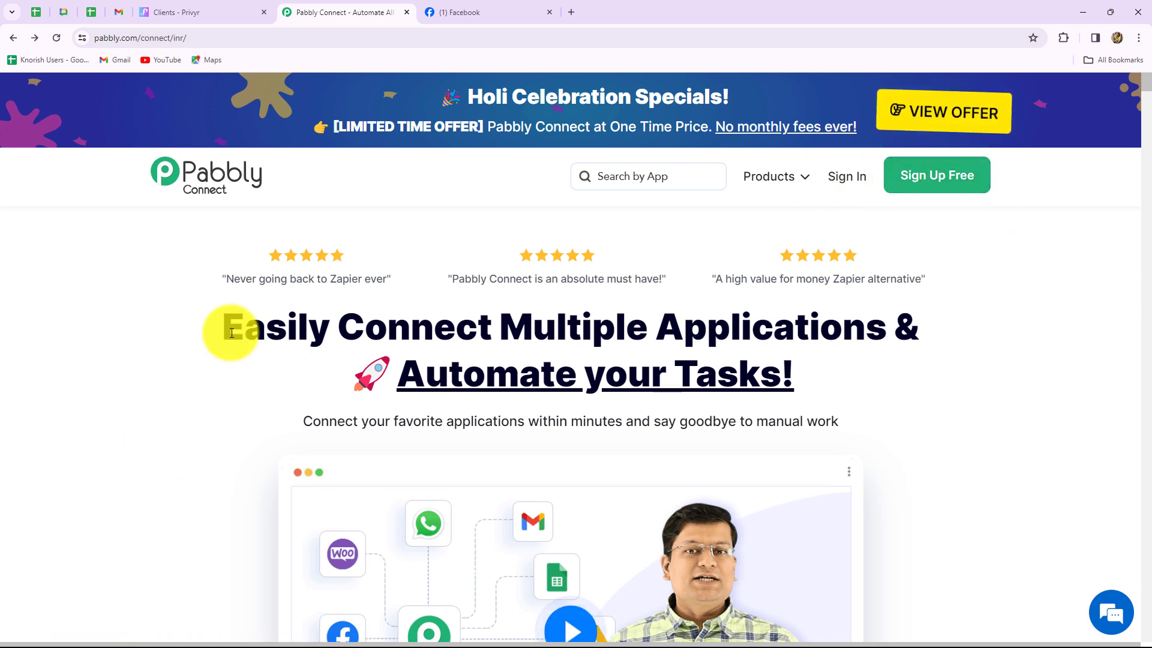
left_click_drag(231, 333, 834, 399)
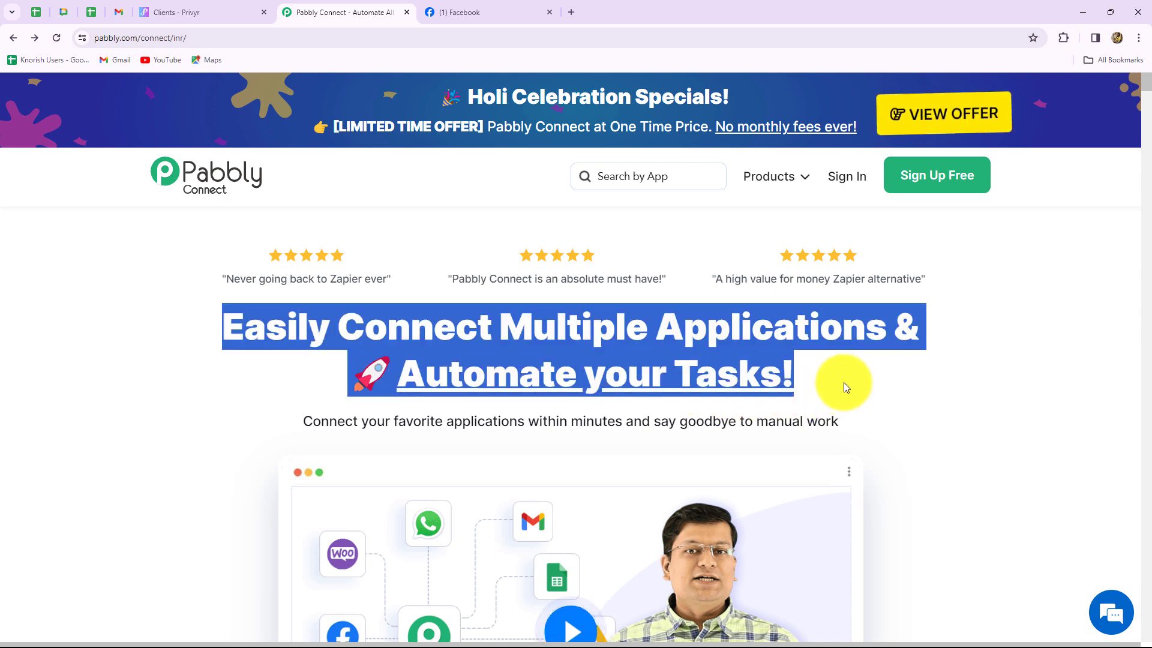
left_click(843, 383)
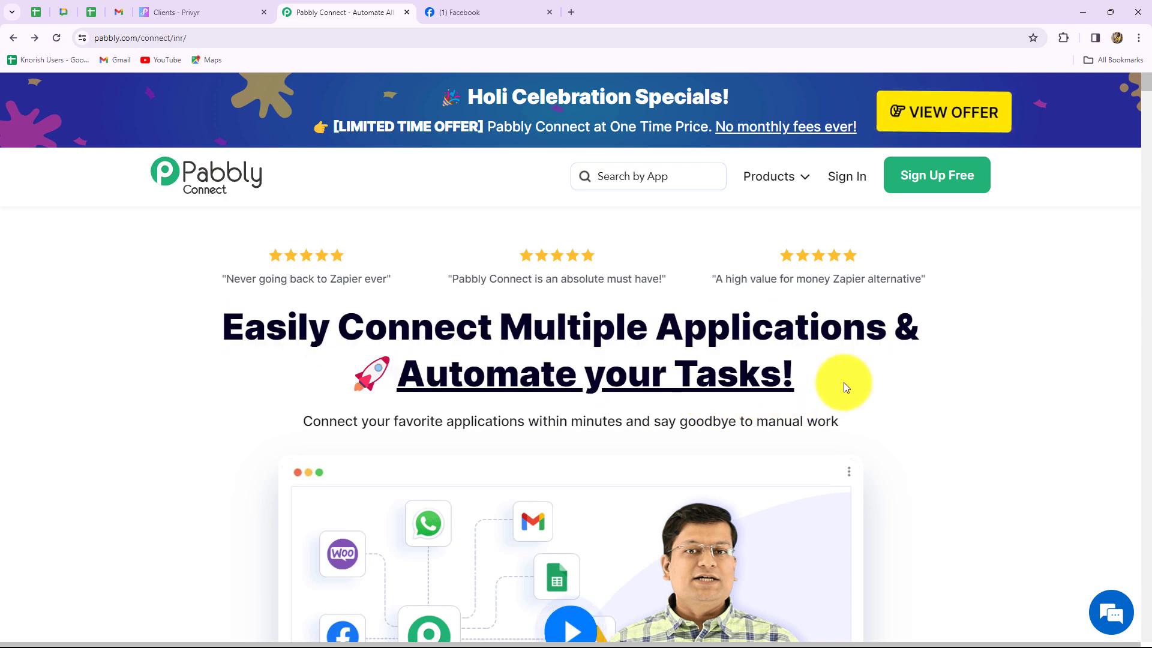
Sign in and launch Pabbly Connect from All Pabbly Apps, reaching its Dashboard
left_click(844, 180)
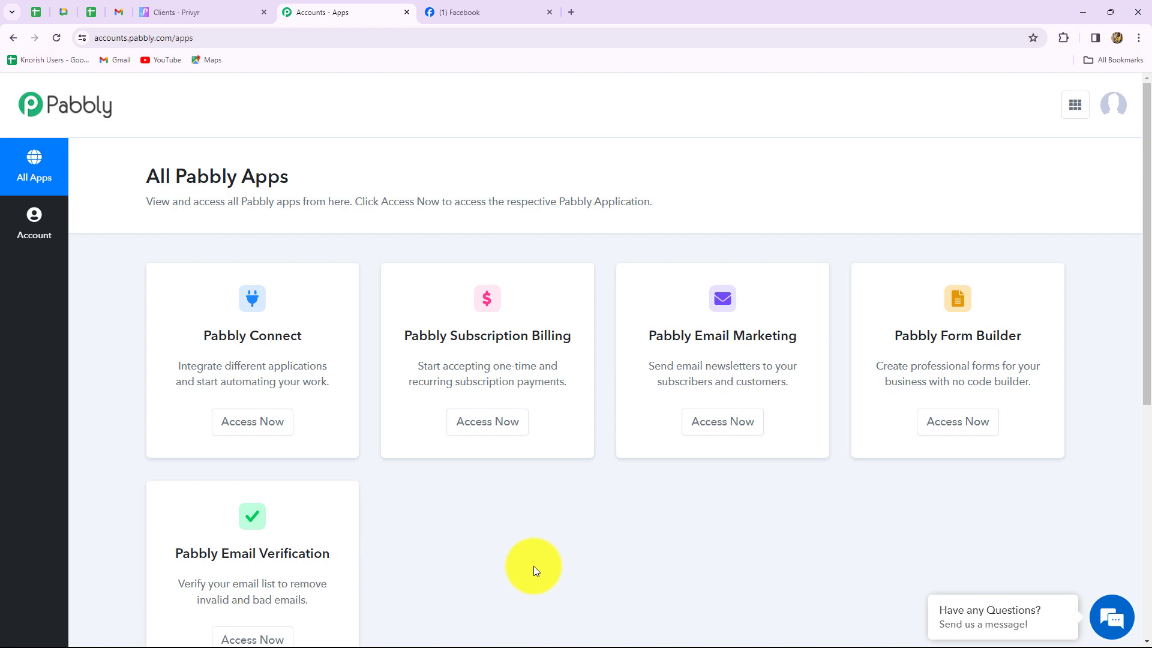
scroll(534, 566, "down", 2)
scroll(247, 251, "up", 2)
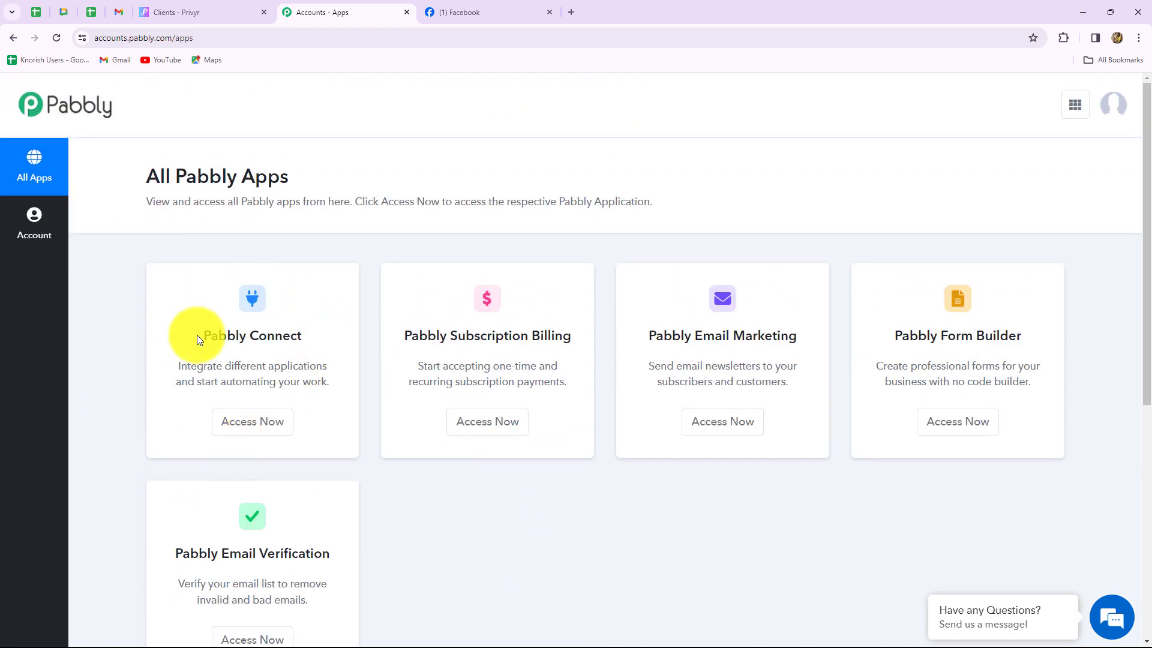
left_click_drag(203, 333, 290, 367)
left_click(265, 429)
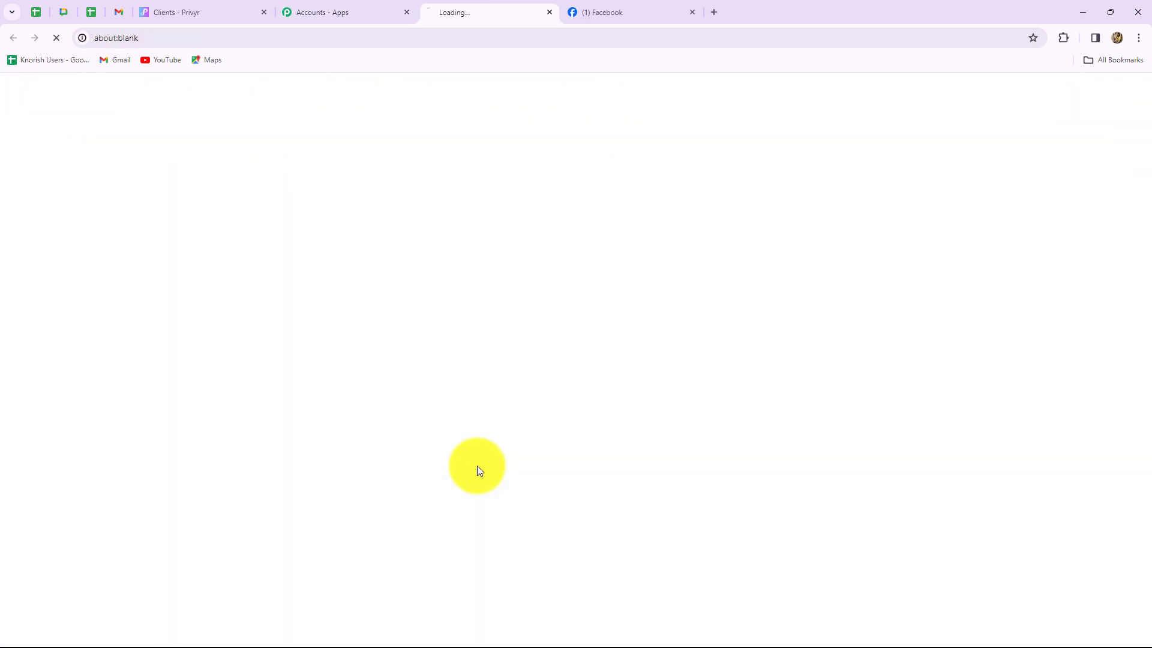
scroll(857, 463, "down", 3)
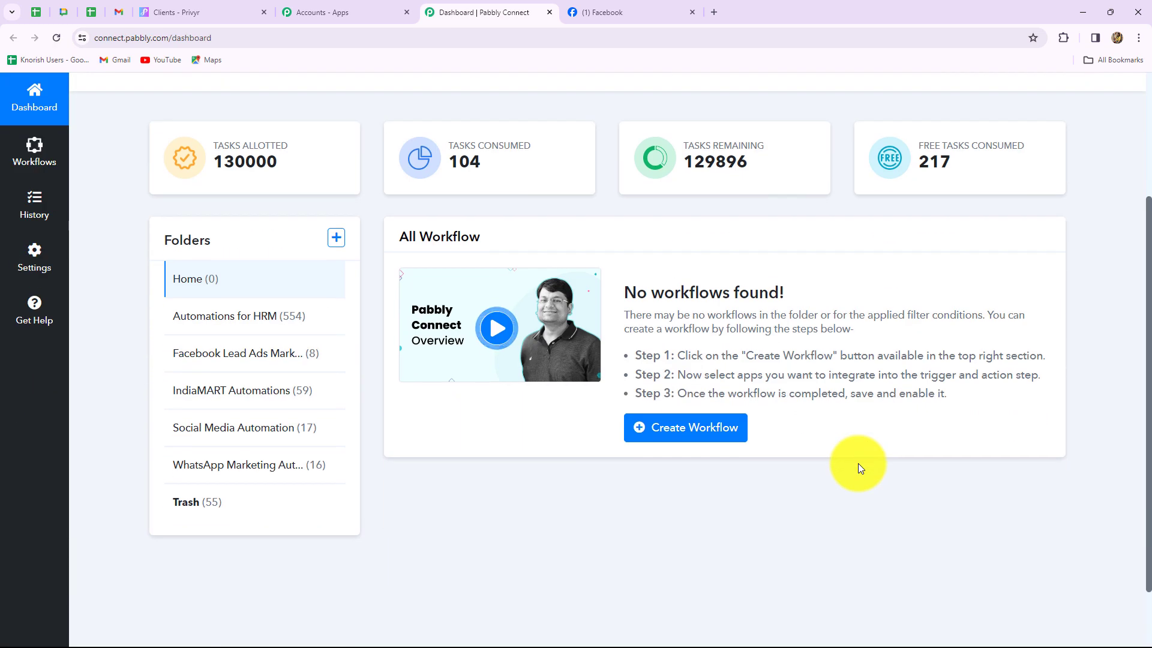
scroll(858, 463, "up", 3)
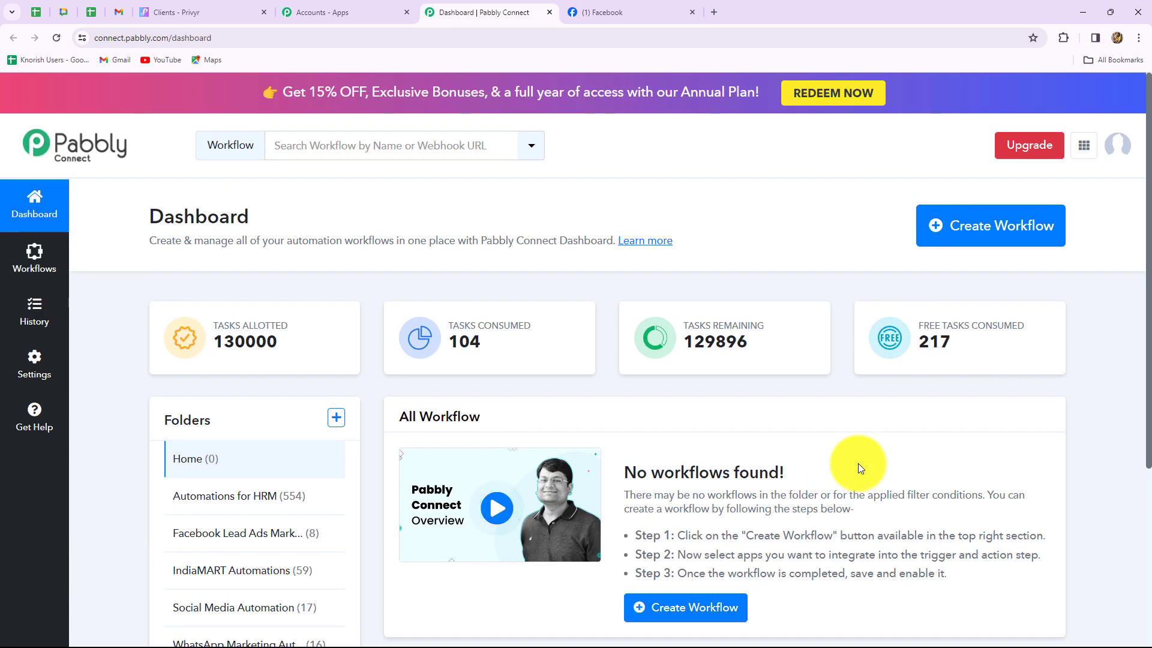
scroll(858, 463, "down", 1)
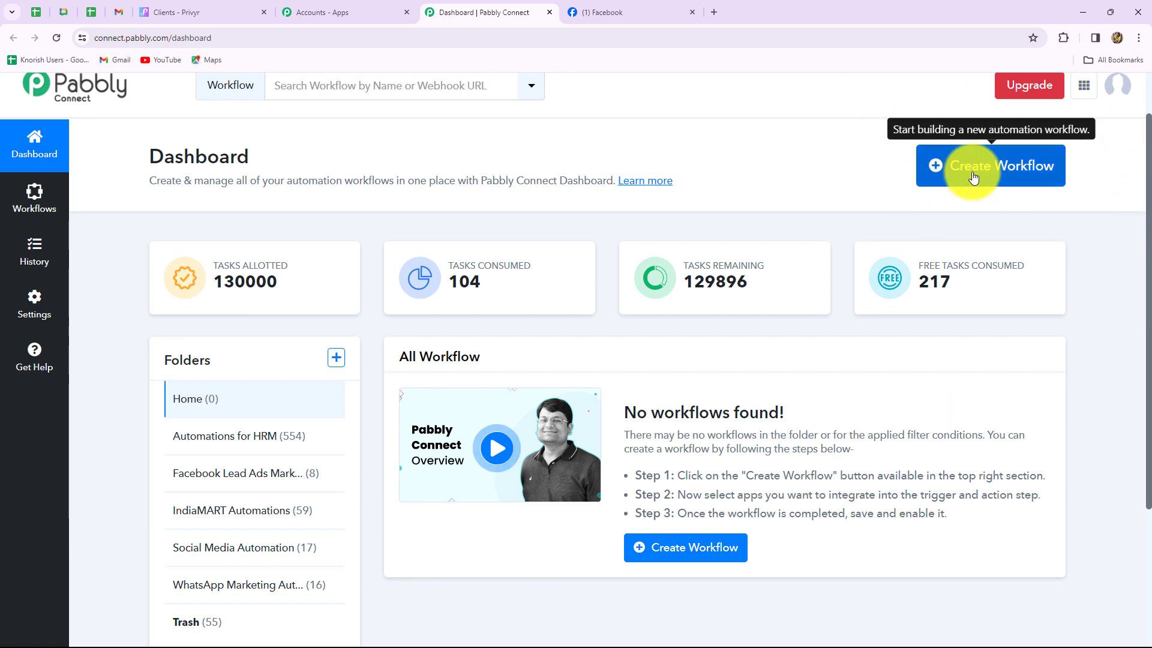
Create a workflow named 'Add Facebook Leads to Privyr' in the Facebook Lead Ads Marketing Automations folder
left_click(973, 177)
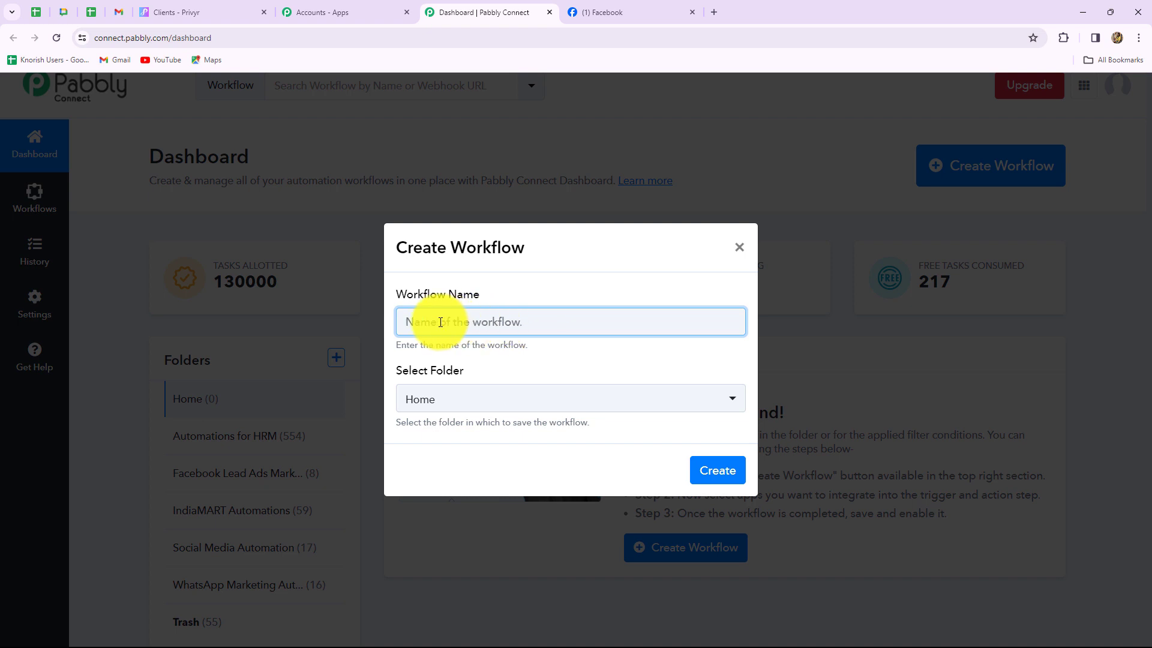
type("Add Facebook Leads to Privyr")
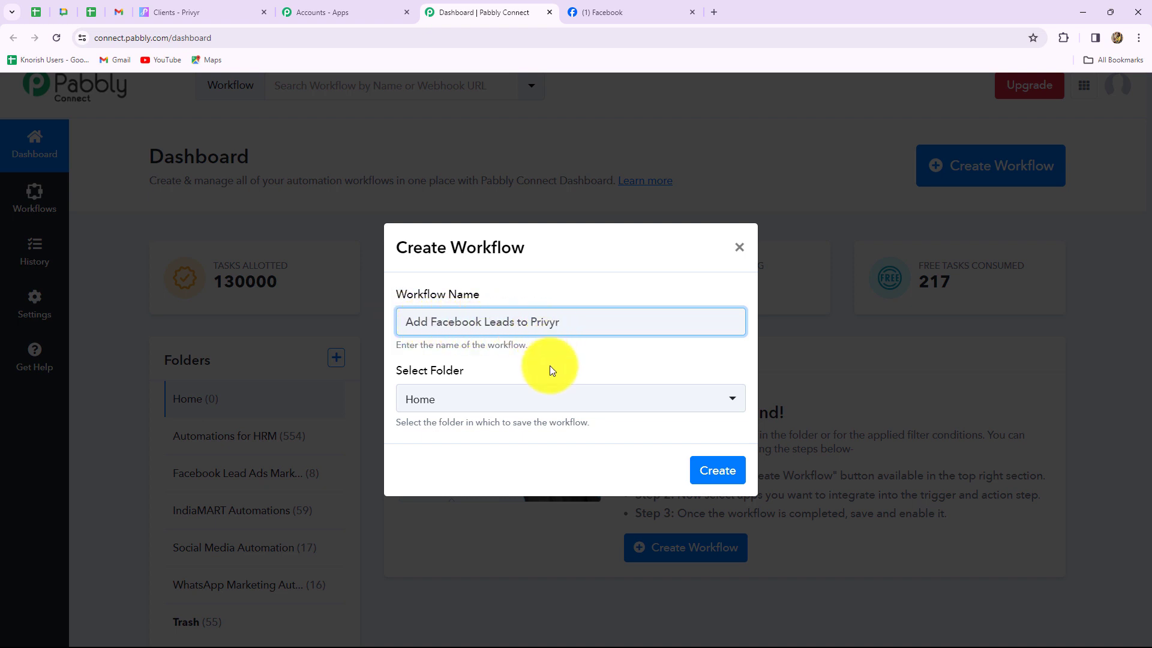
left_click(526, 400)
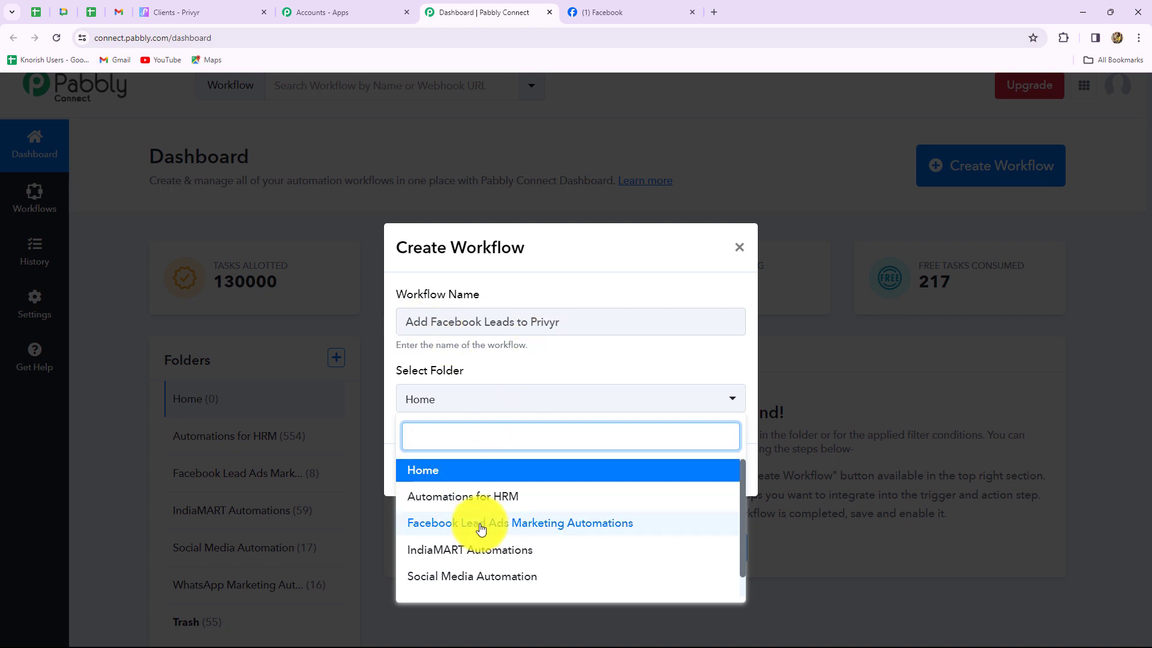
left_click(548, 526)
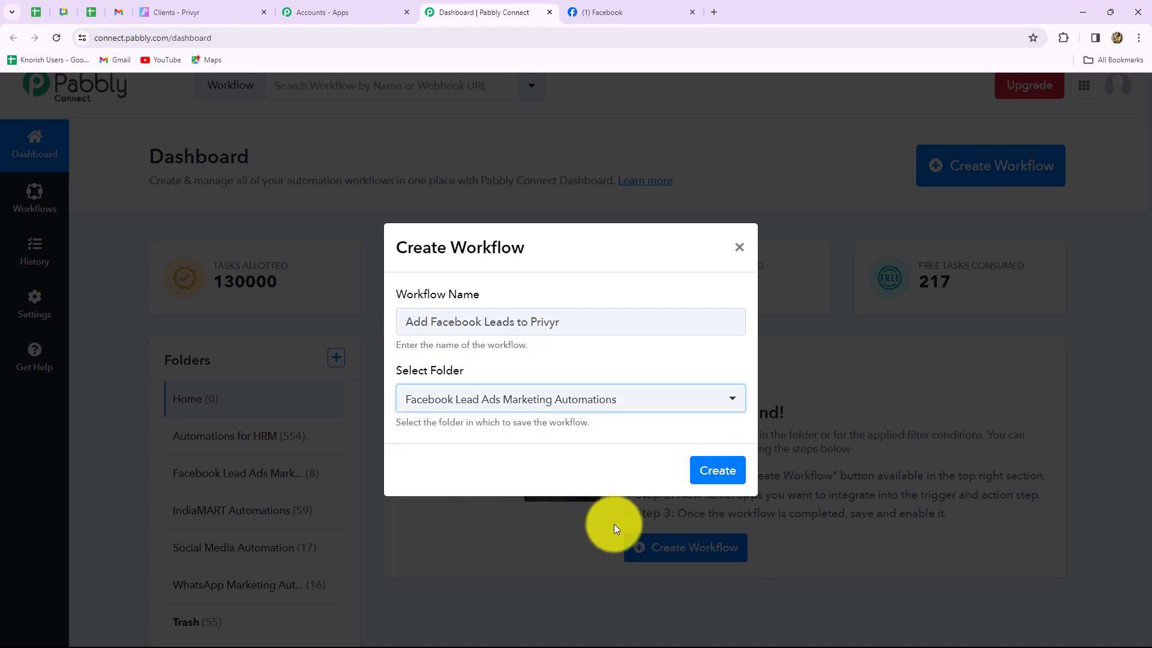
left_click(719, 471)
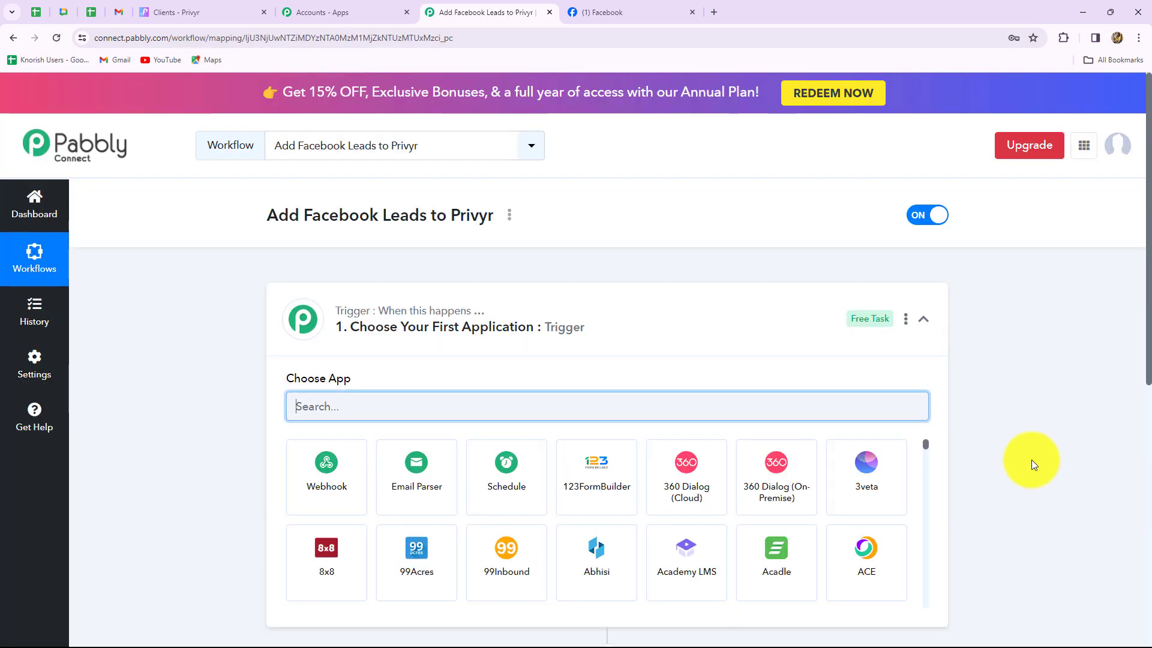
scroll(1031, 460, "down", 3)
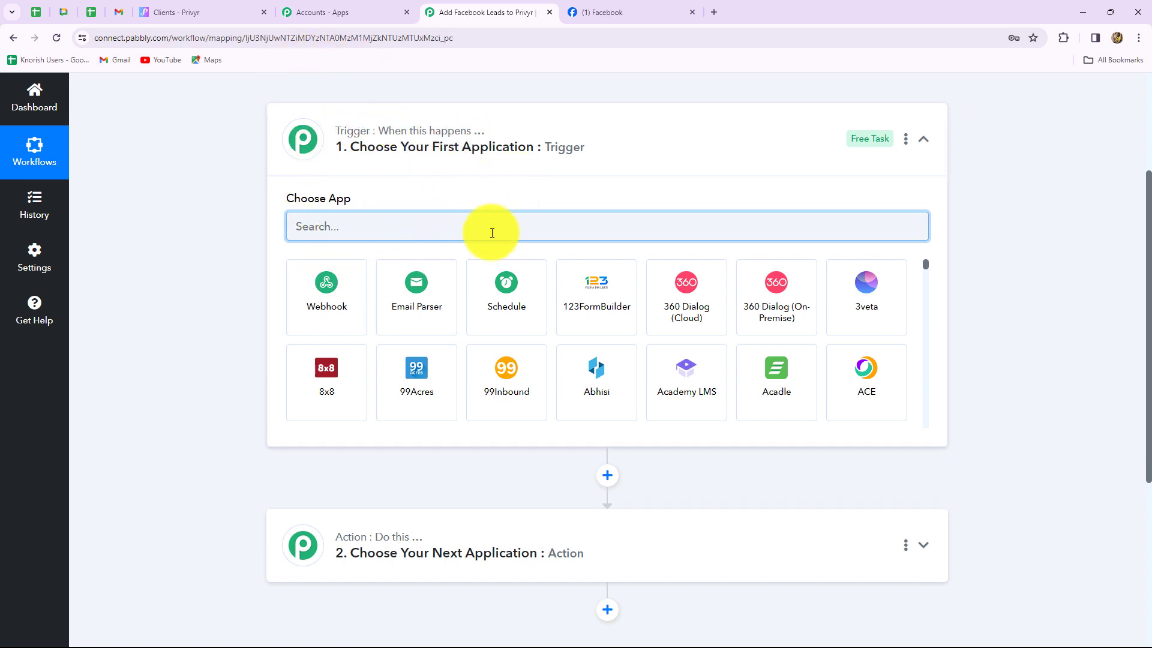
mouse_move(436, 613)
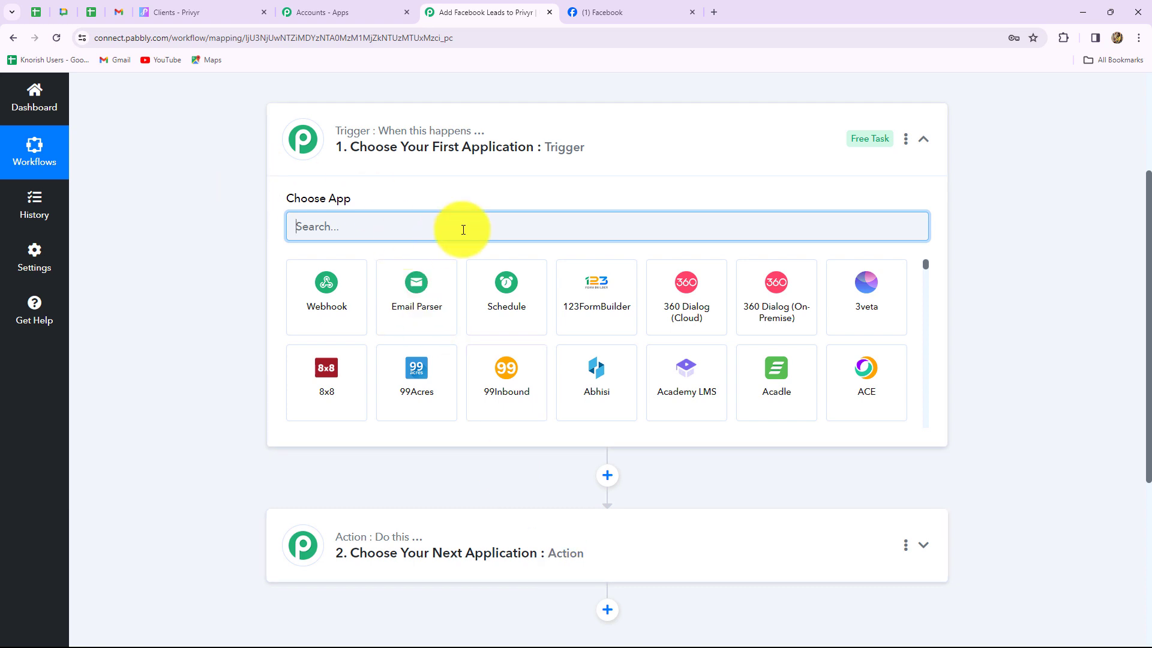
Set the trigger to Facebook Lead Ads with event New Lead (Instant) and start the account connection
type("Face")
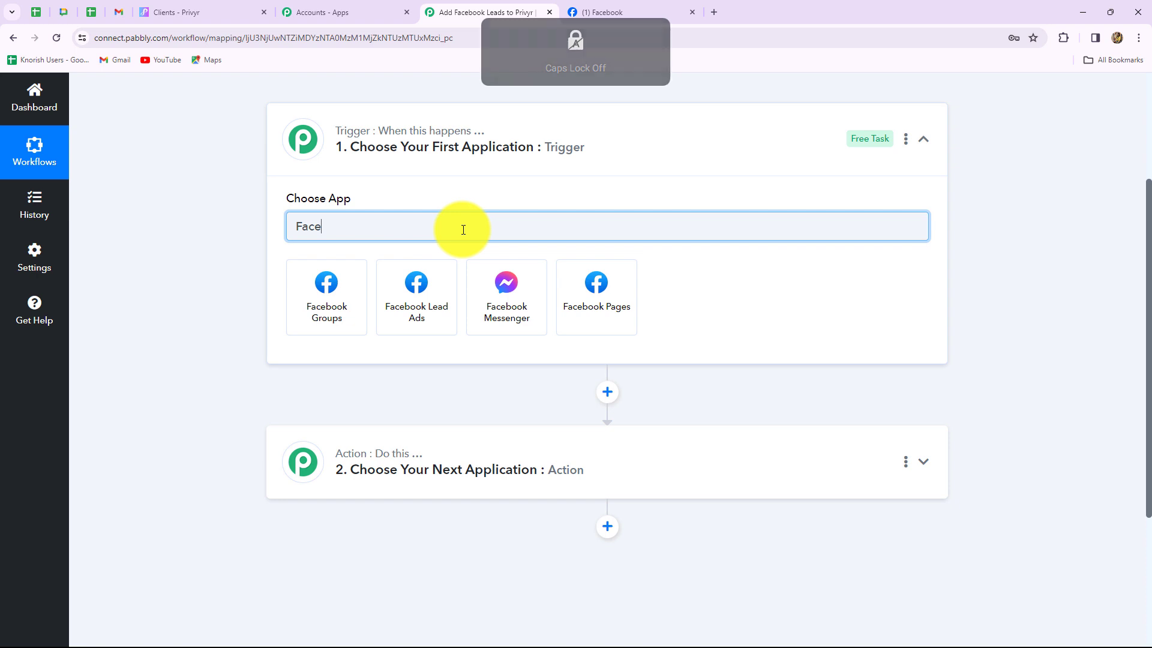
left_click(437, 299)
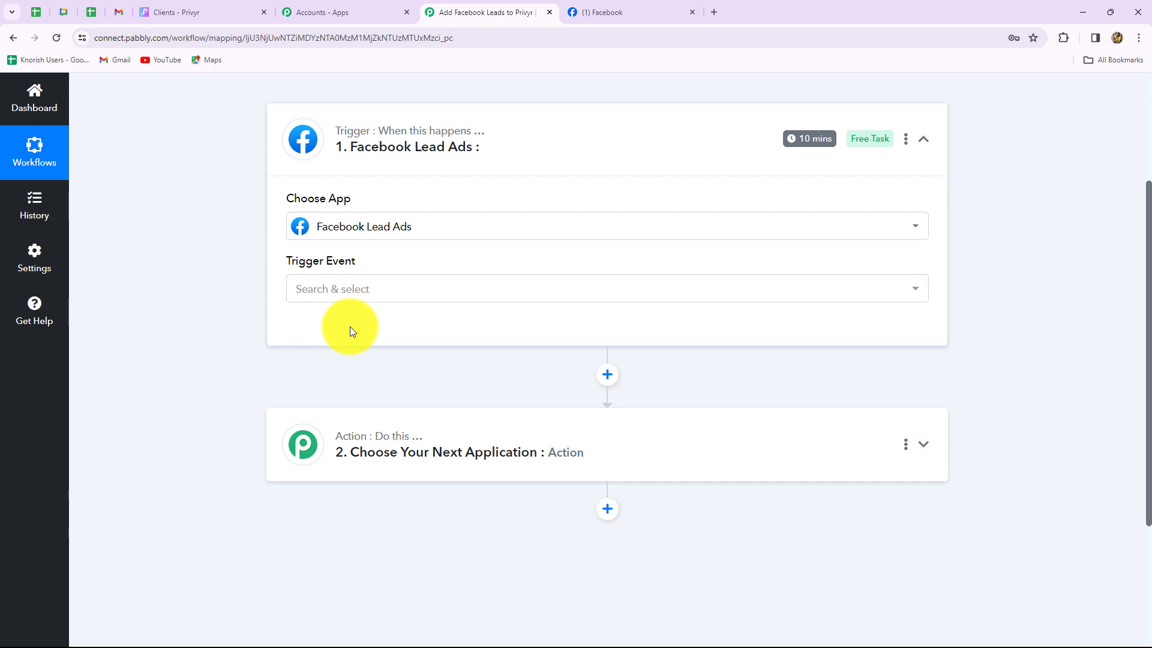
left_click(360, 296)
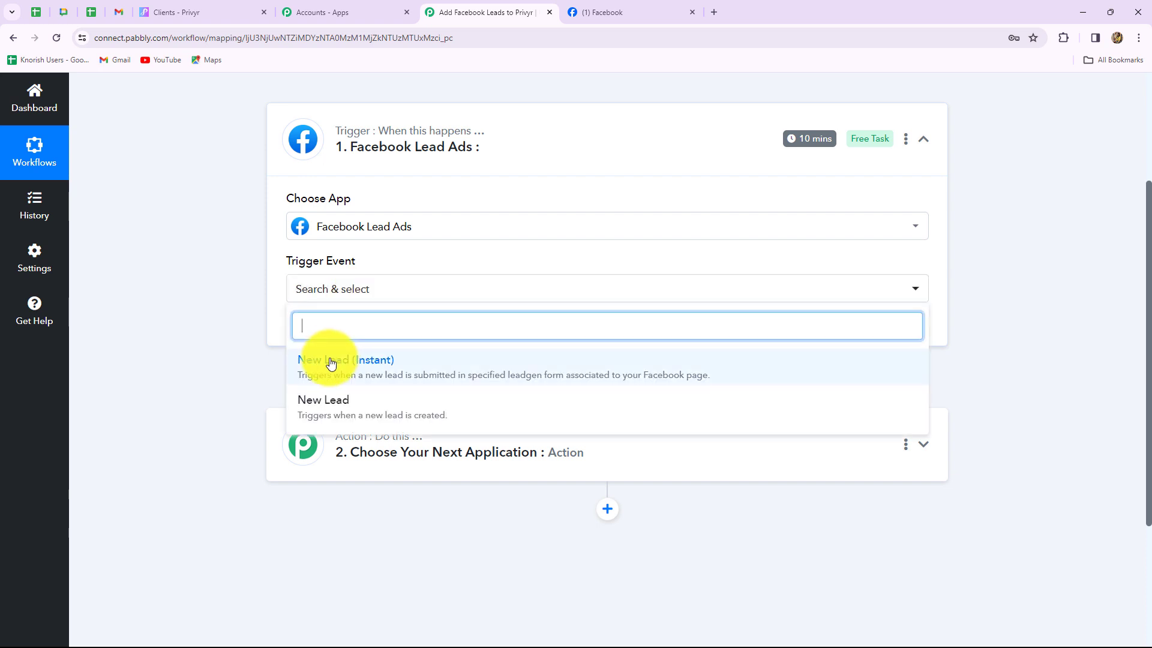
left_click(328, 373)
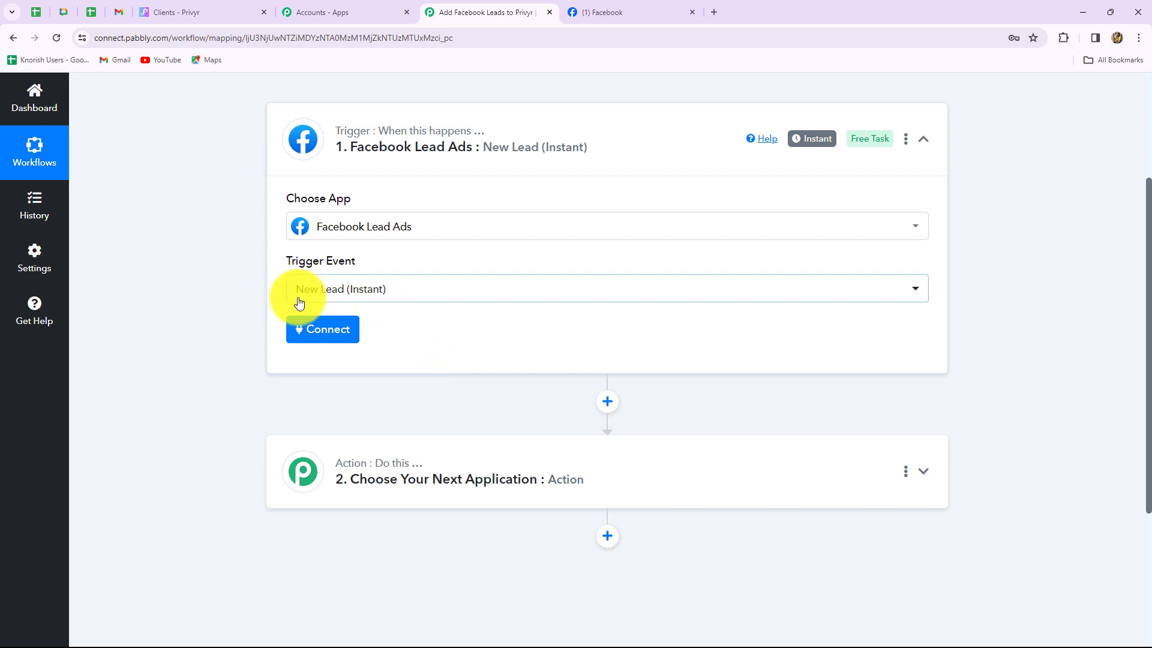
left_click(339, 332)
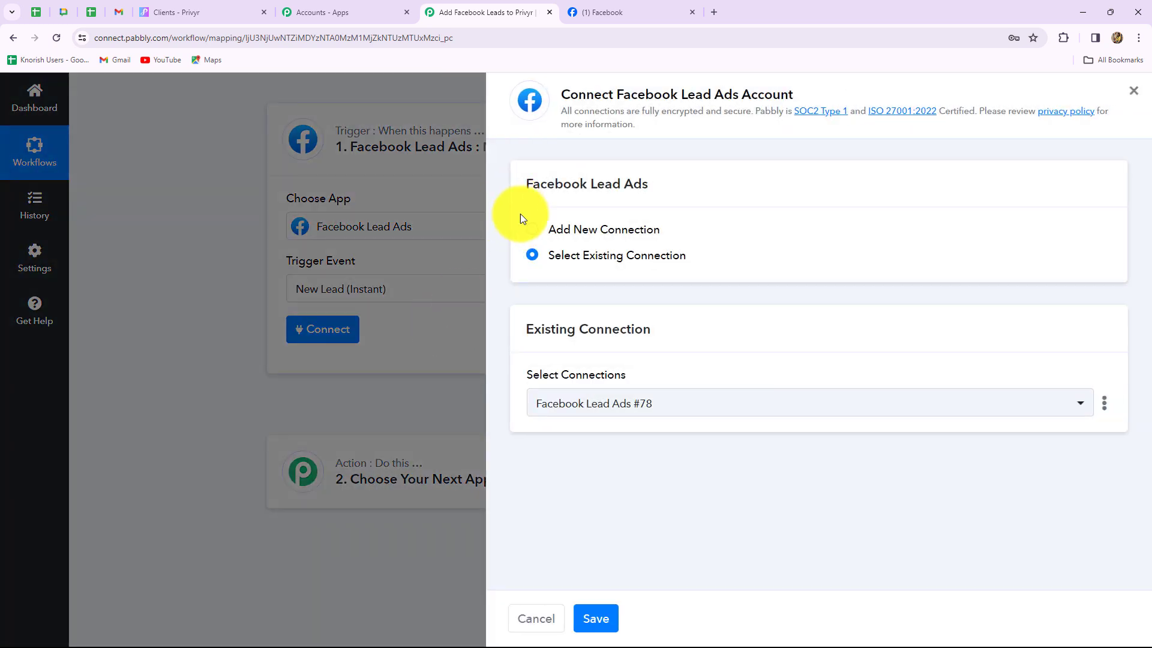
Add a new Facebook Lead Ads connection and authorize it with the current Facebook account
left_click(528, 227)
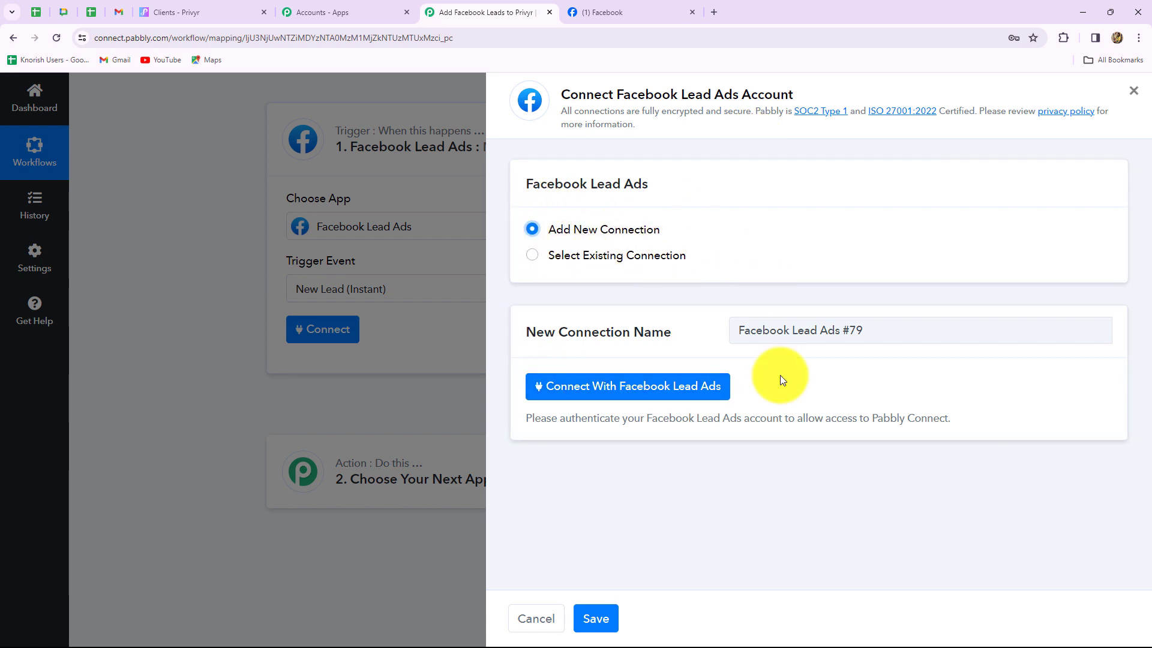
left_click(689, 394)
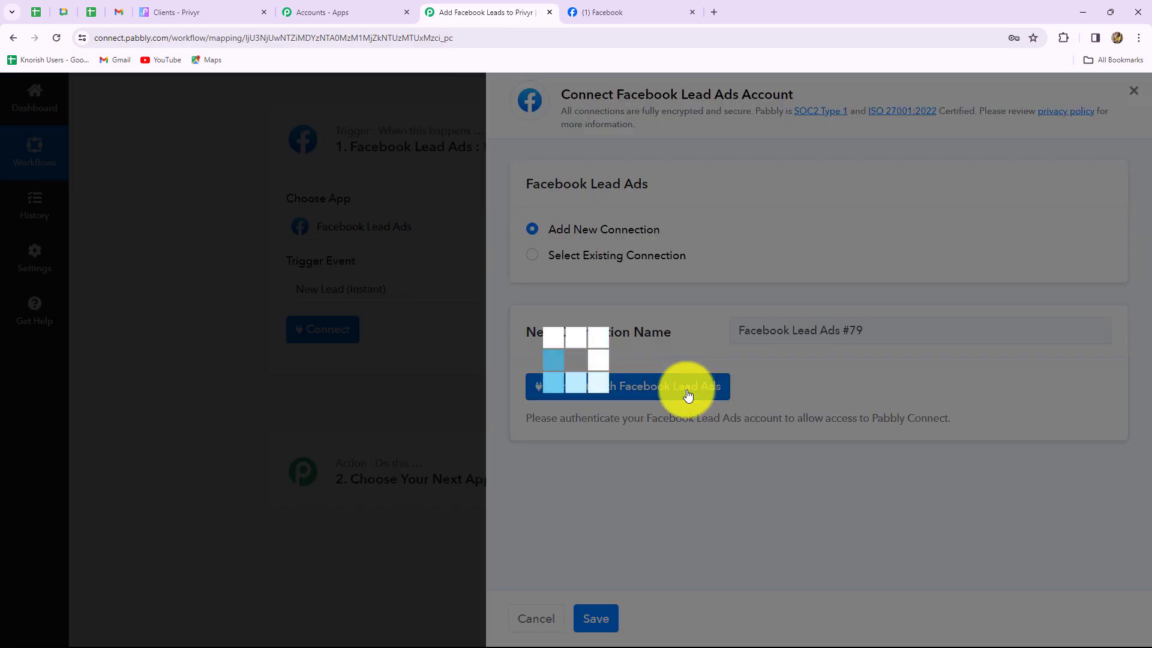
left_click(547, 250)
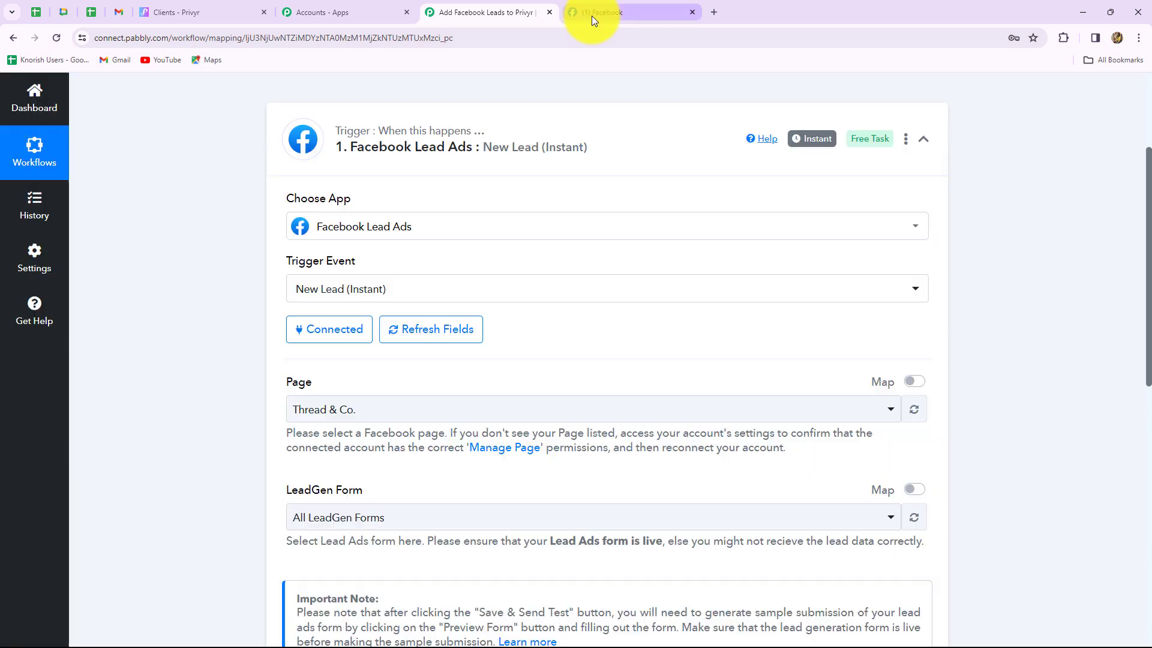
Check the Digital Dynamics Facebook page against the trigger's page setting in Pabbly
left_click(592, 15)
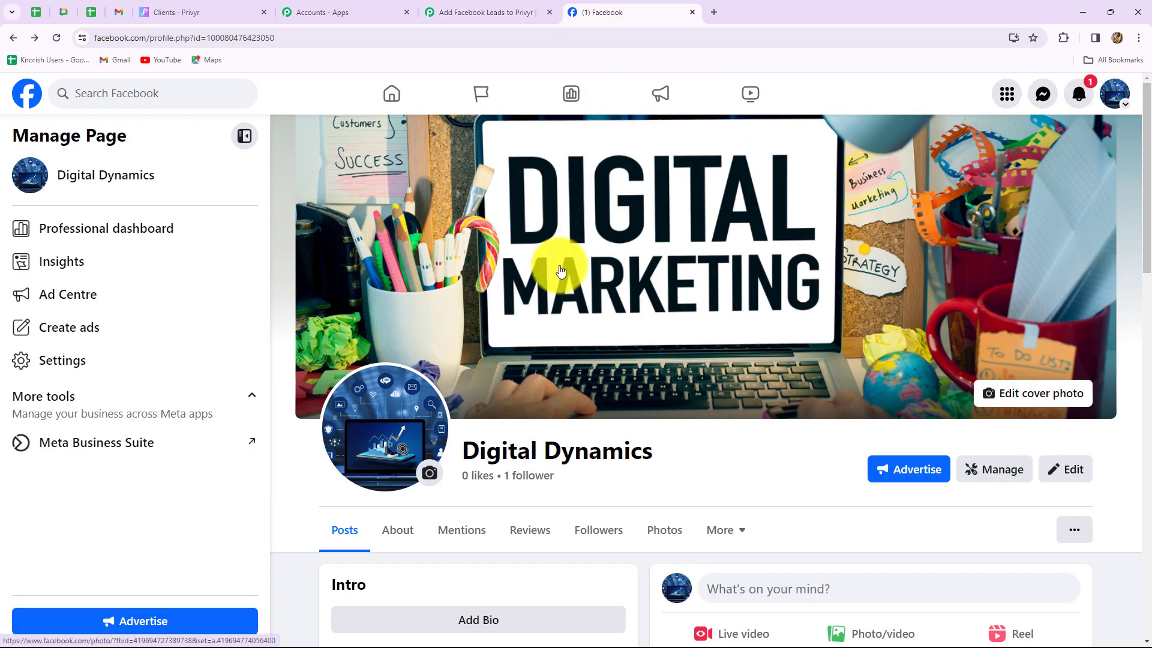
left_click(455, 12)
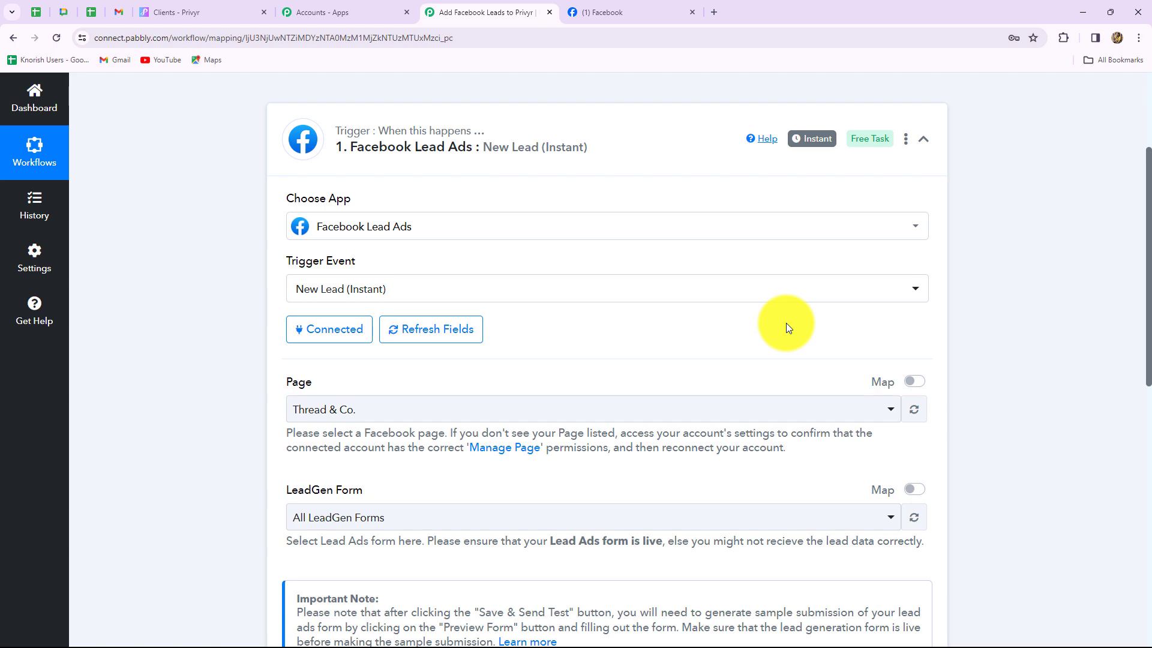
scroll(719, 414, "down", 2)
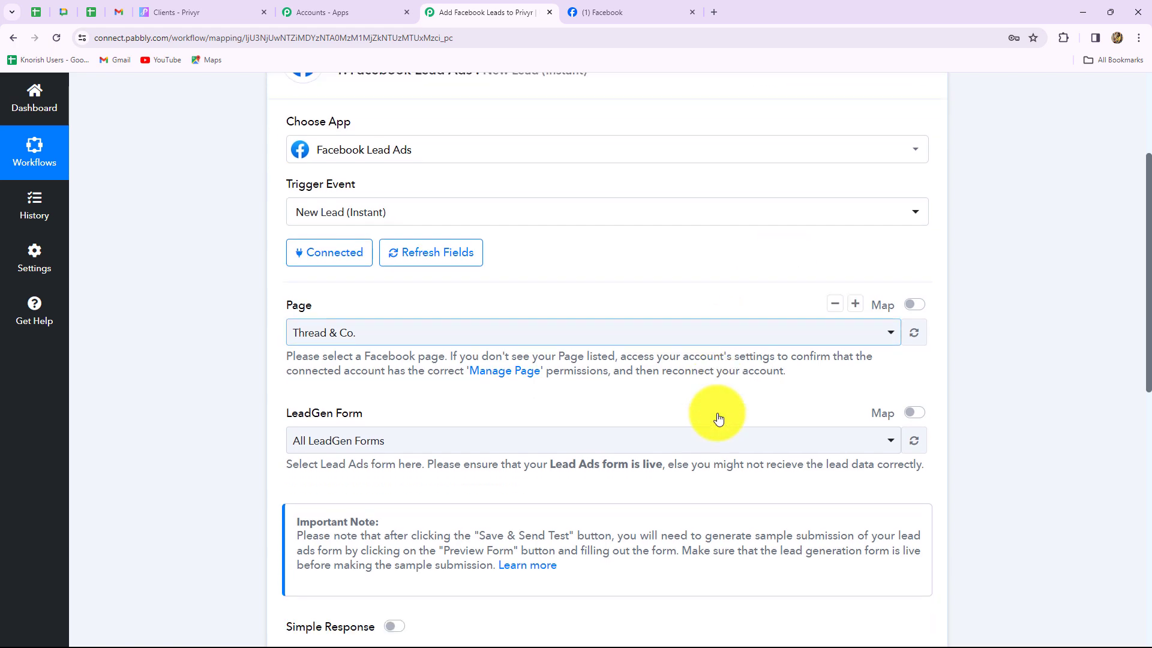
scroll(461, 435, "up", 1)
scroll(461, 435, "down", 1)
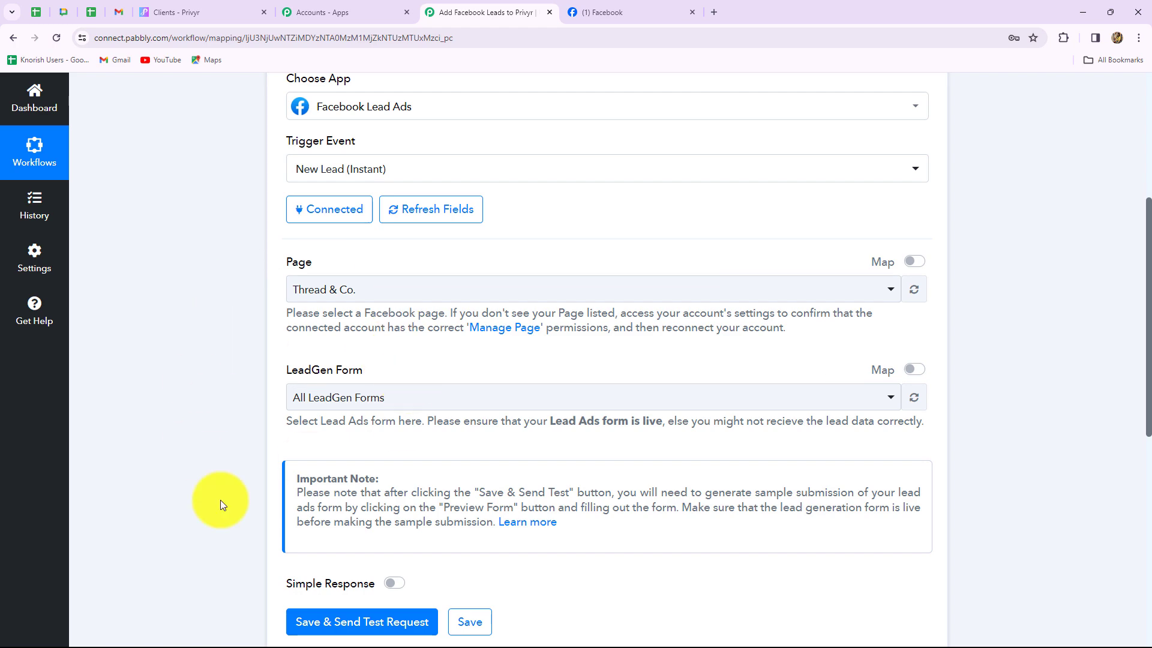
left_click(599, 12)
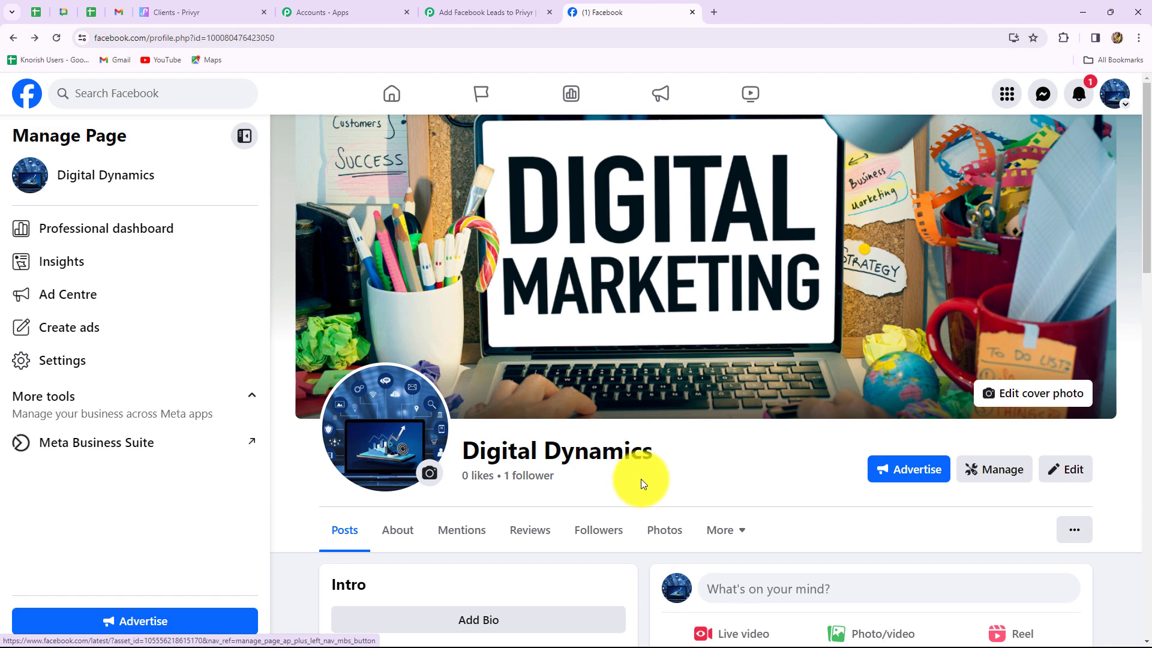
Select page Digital Dynamics and lead form Digital Marketing Form in the trigger
left_click(453, 8)
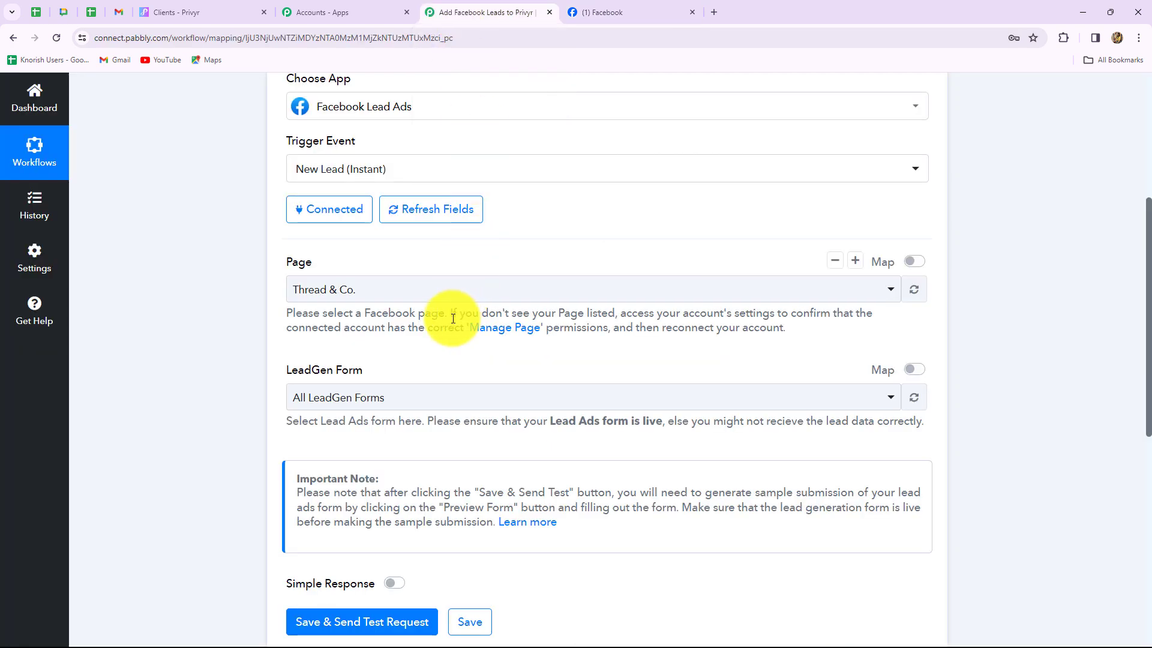
left_click(381, 289)
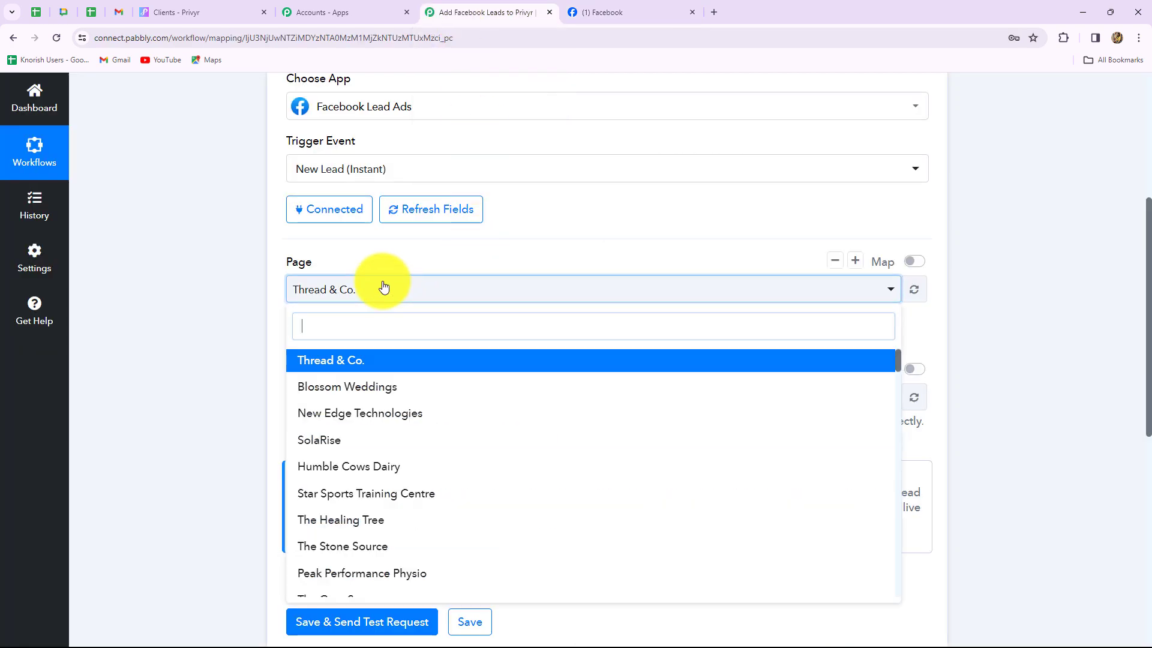
type("dig")
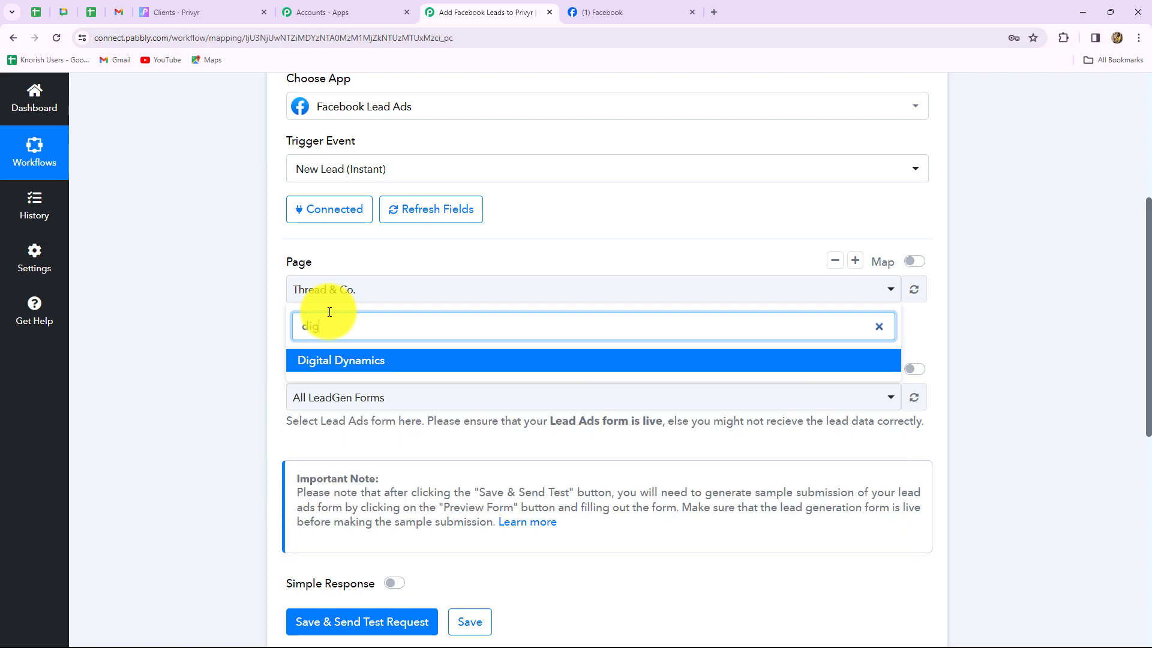
left_click(313, 366)
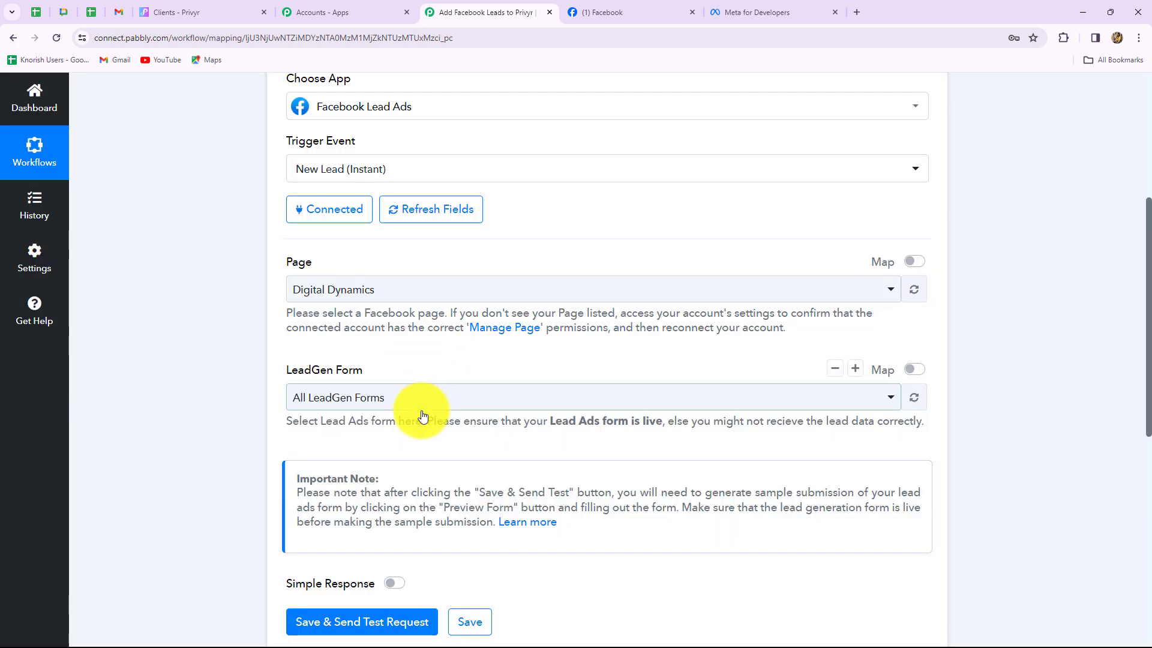
left_click(423, 399)
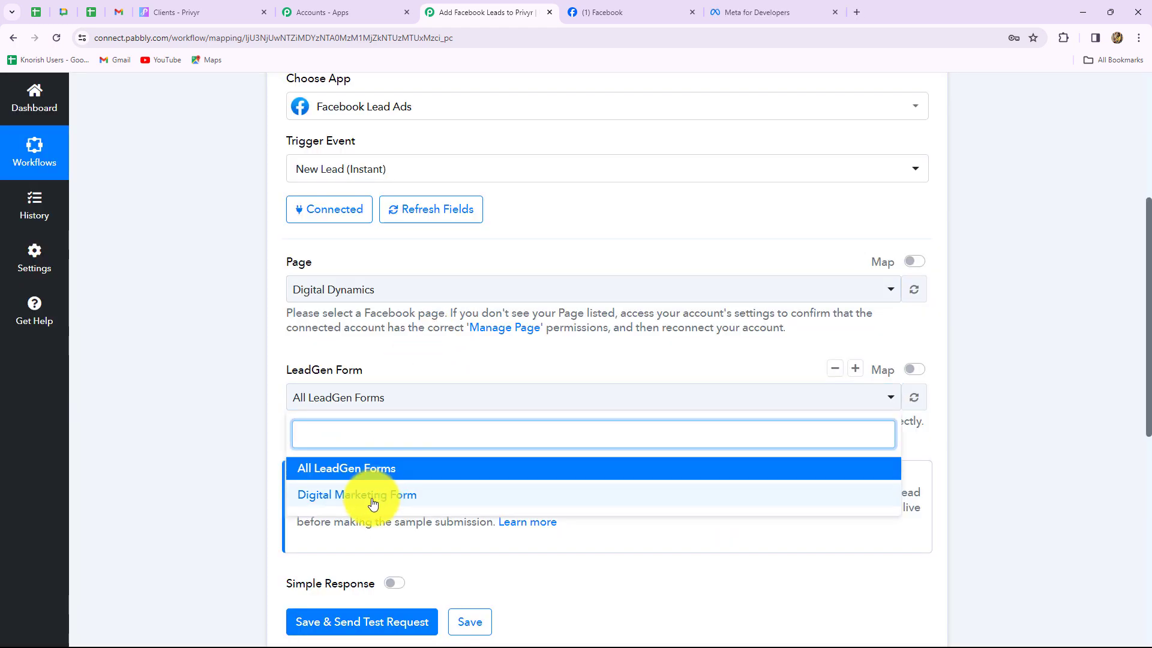
left_click(306, 499)
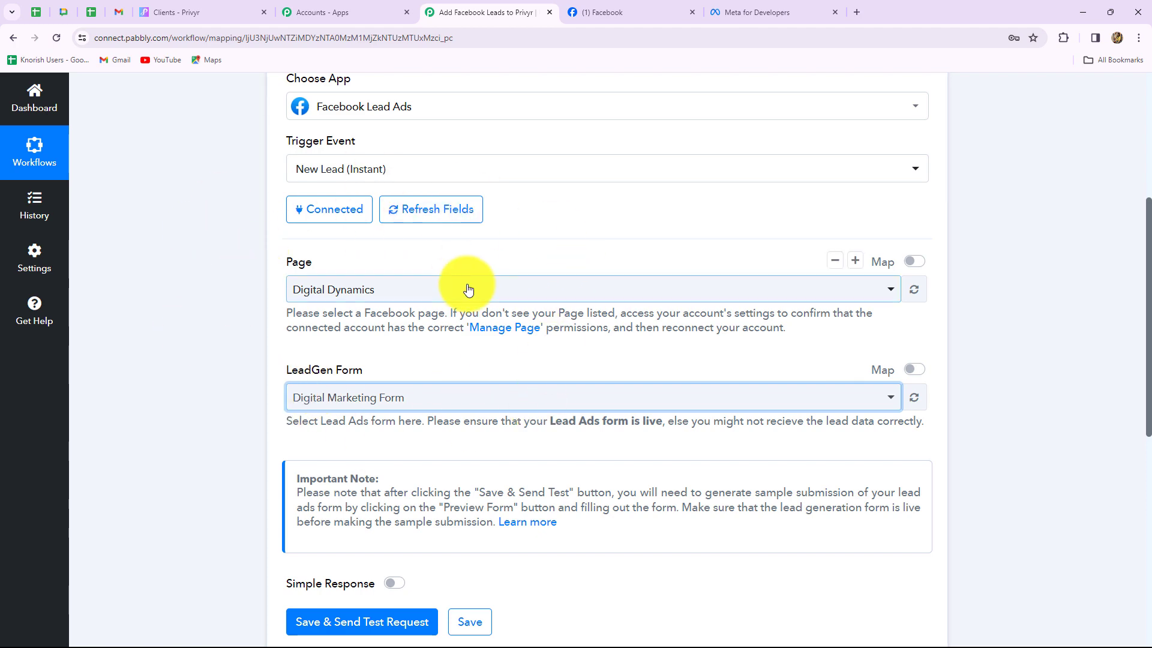
scroll(480, 426, "down", 4)
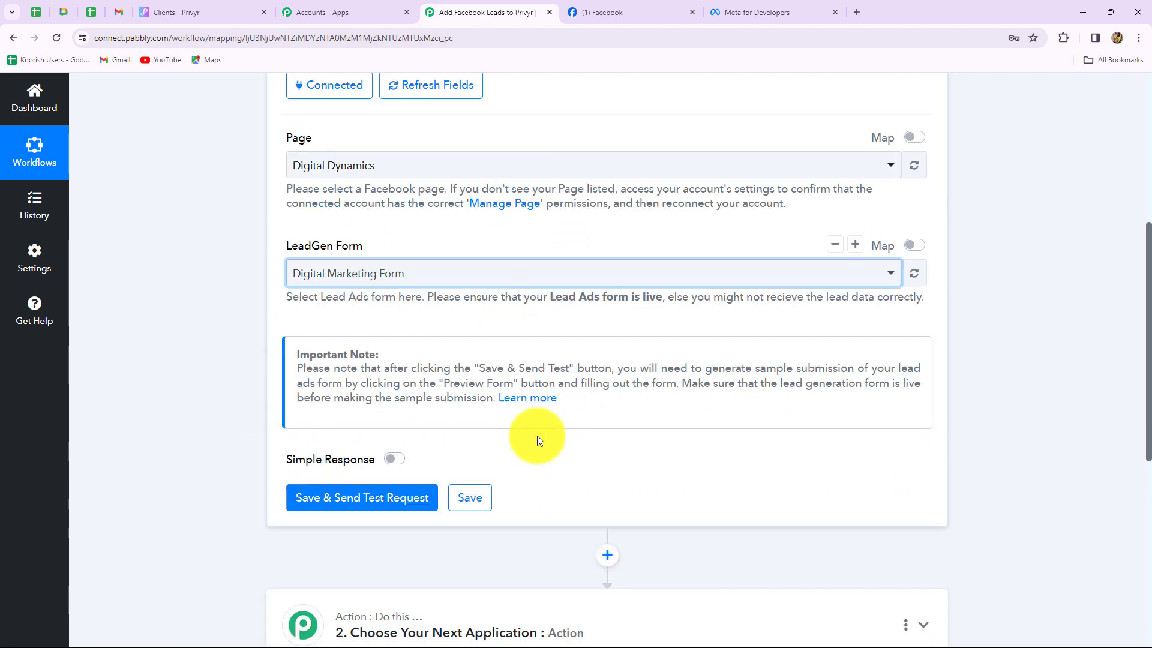
Save the trigger with a test request, then switch to the Meta for Developers site
left_click(386, 384)
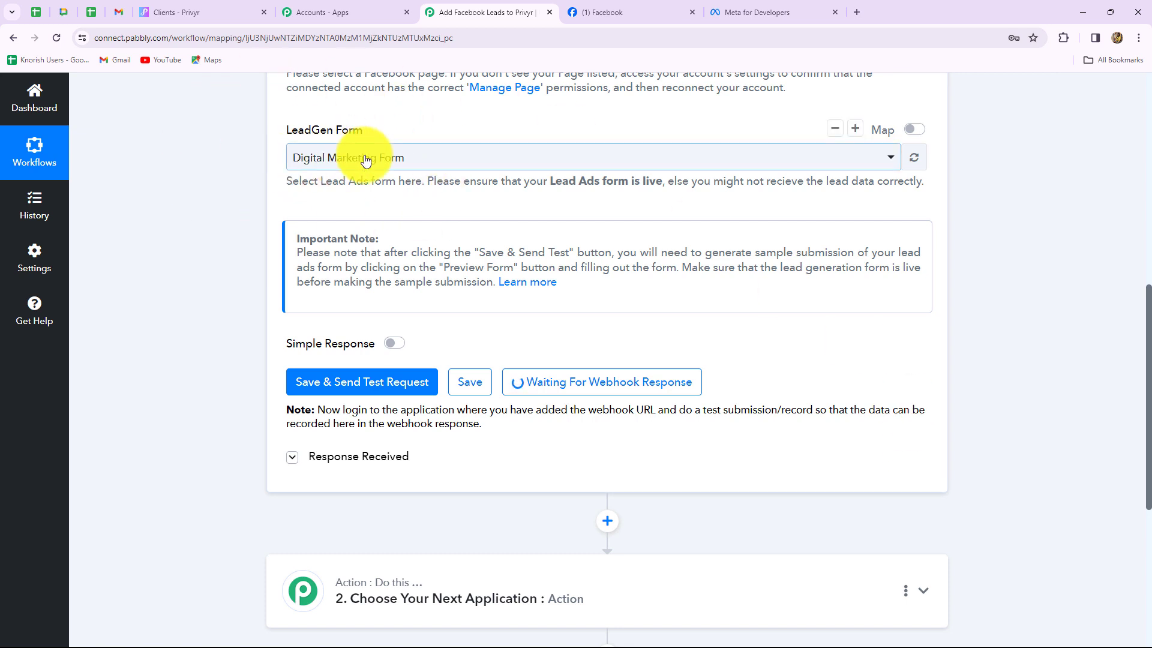
left_click(717, 13)
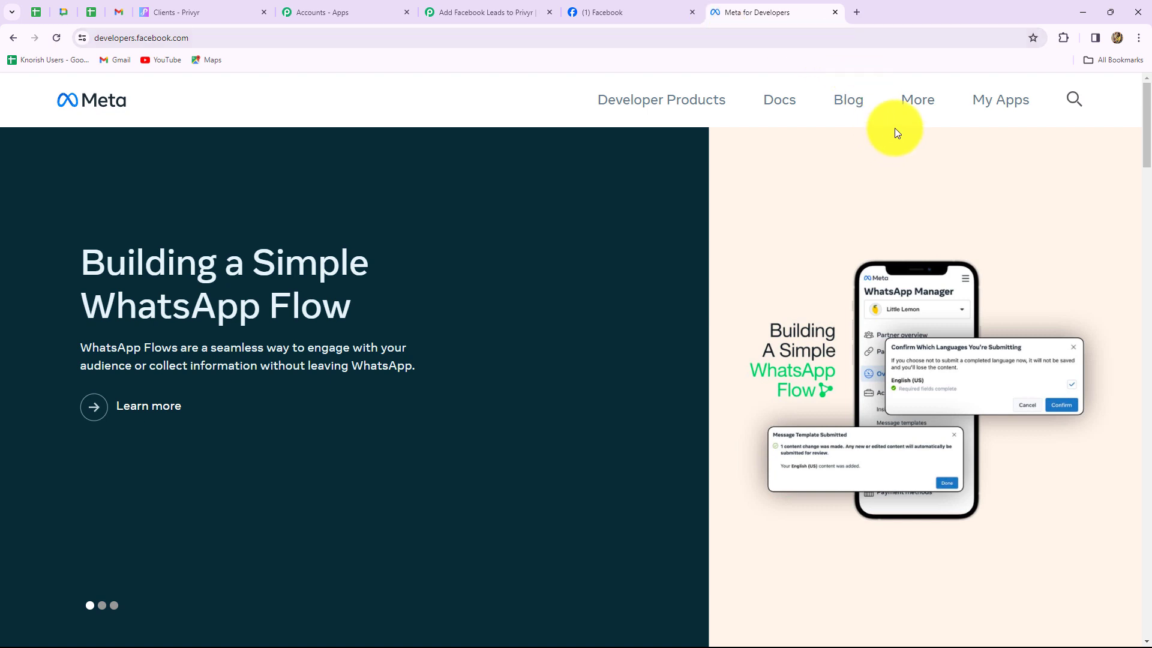
Open the Lead Ads Testing Tool via More > Tools in Meta for Developers
left_click(918, 106)
left_click(704, 273)
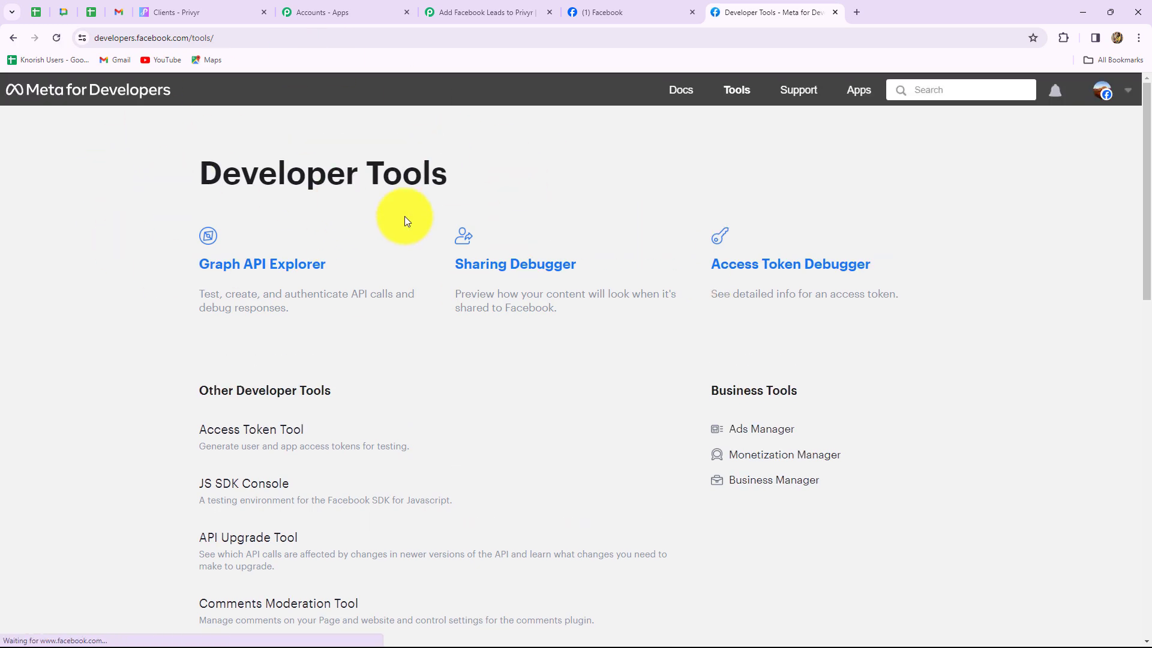
scroll(459, 358, "down", 10)
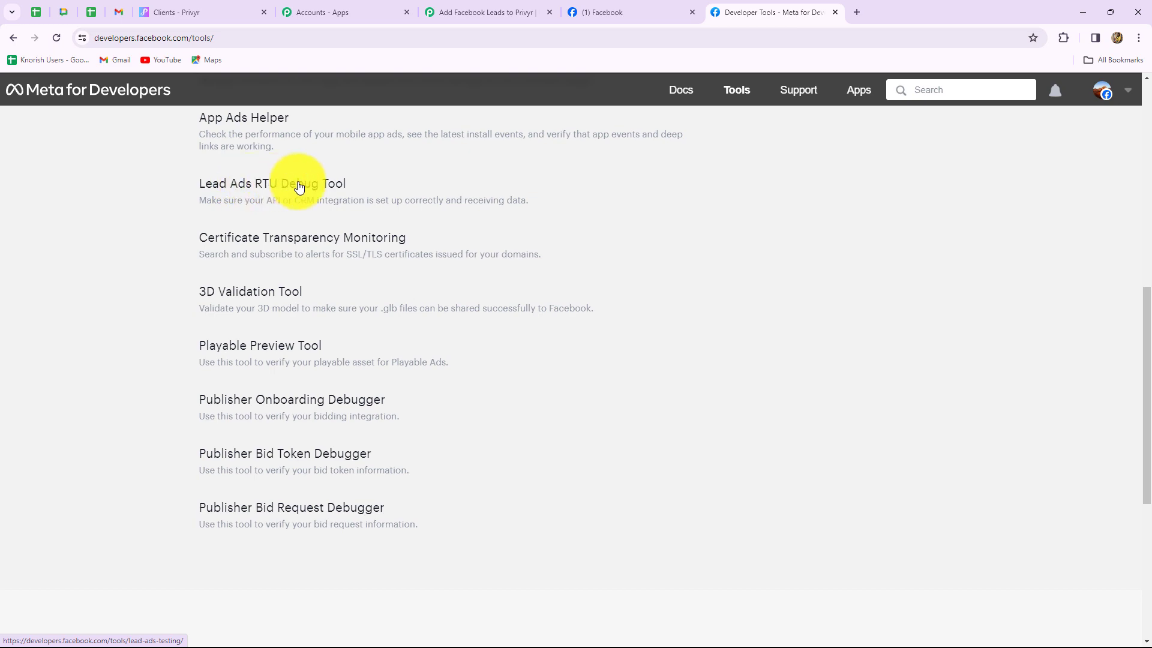
left_click(329, 186)
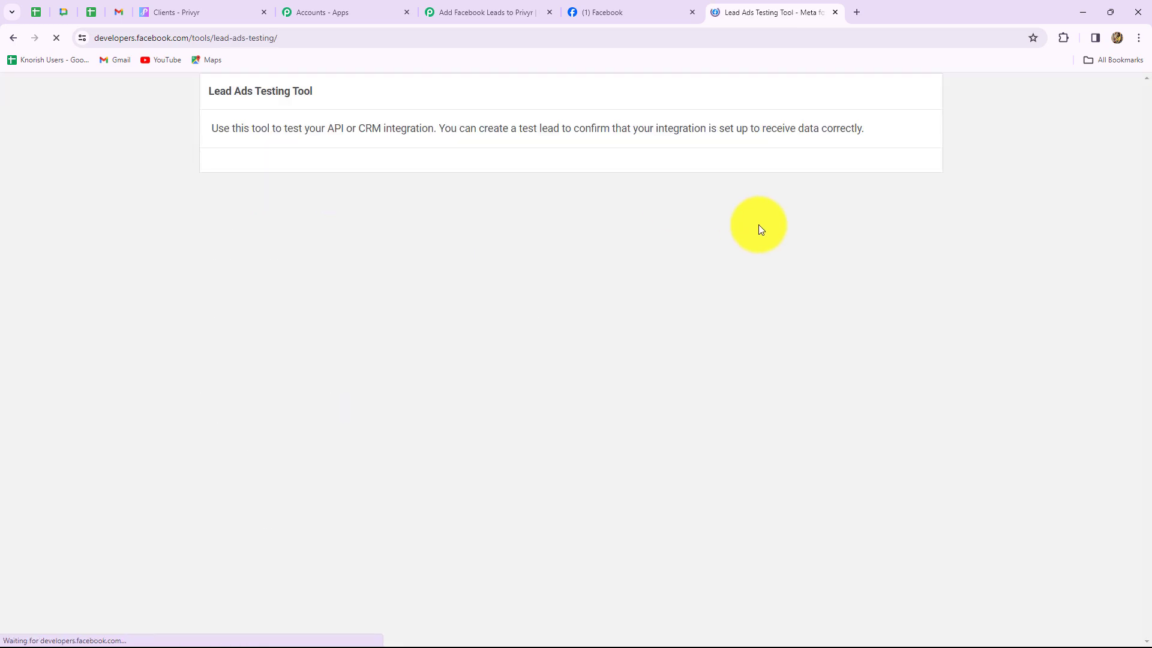
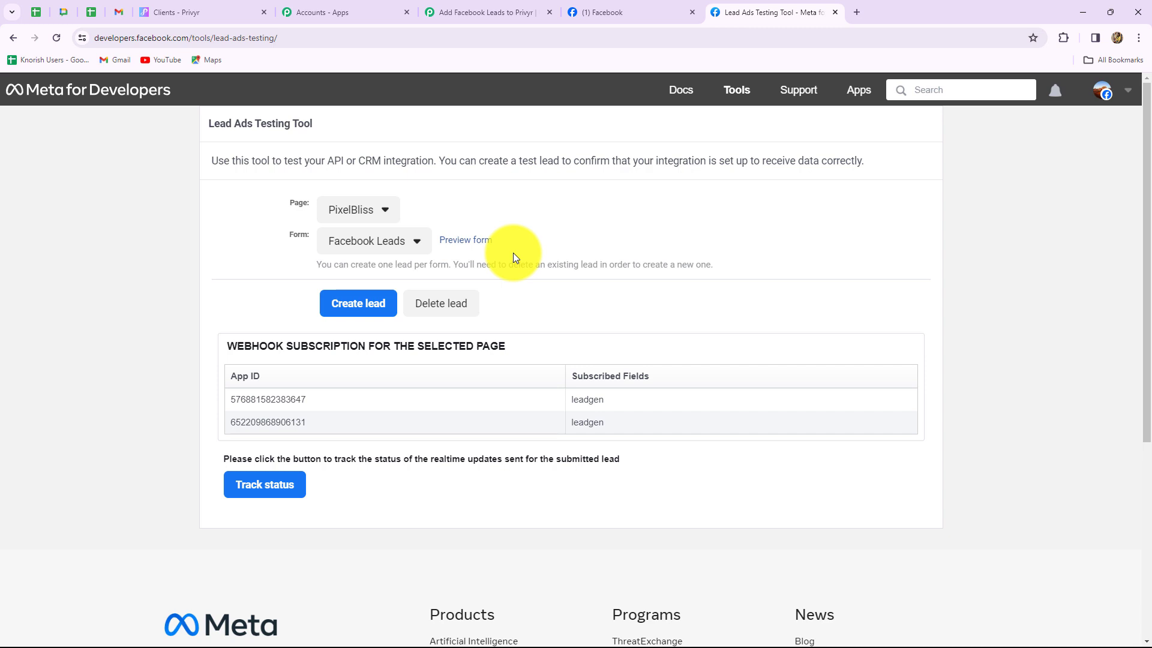
Select the Digital Dynamics page and delete its existing test lead
left_click(375, 211)
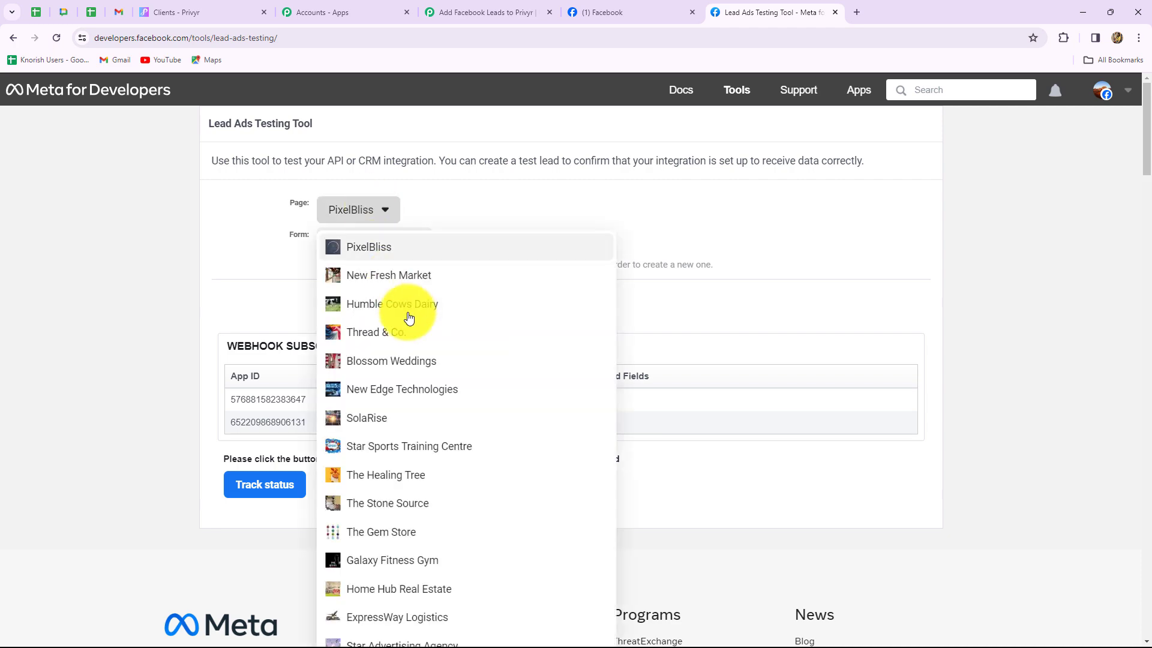
scroll(470, 421, "down", 5)
left_click(408, 600)
scroll(638, 463, "up", 2)
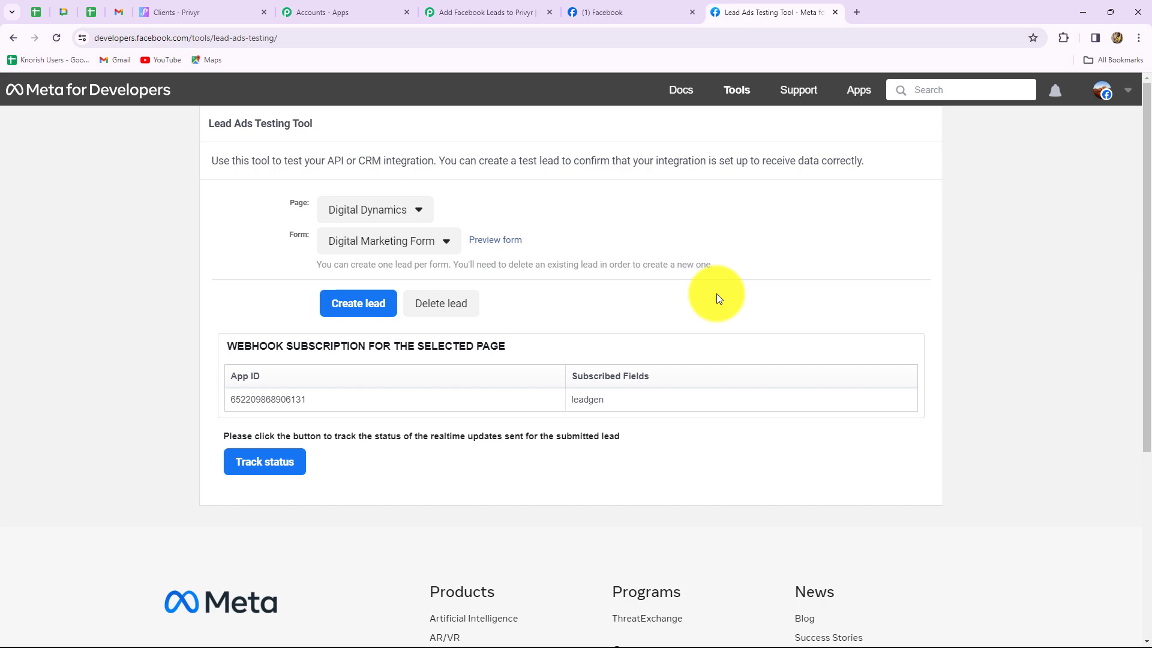
left_click(446, 306)
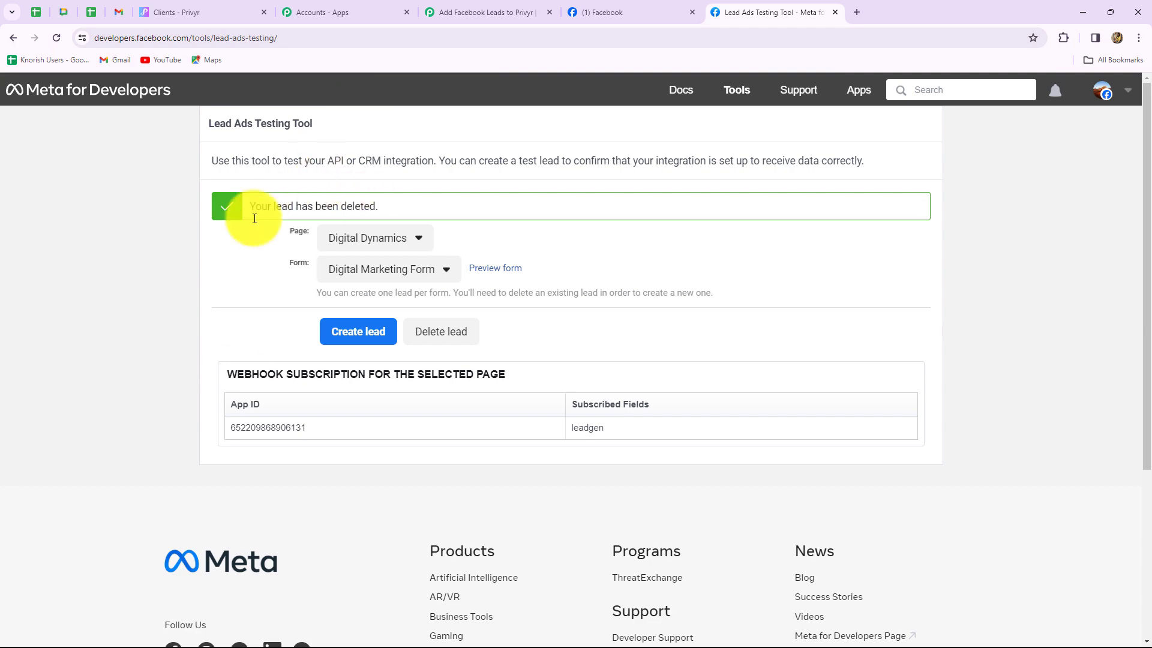
Reselect the Digital Dynamics page and preview the Digital Marketing Form
left_click(56, 37)
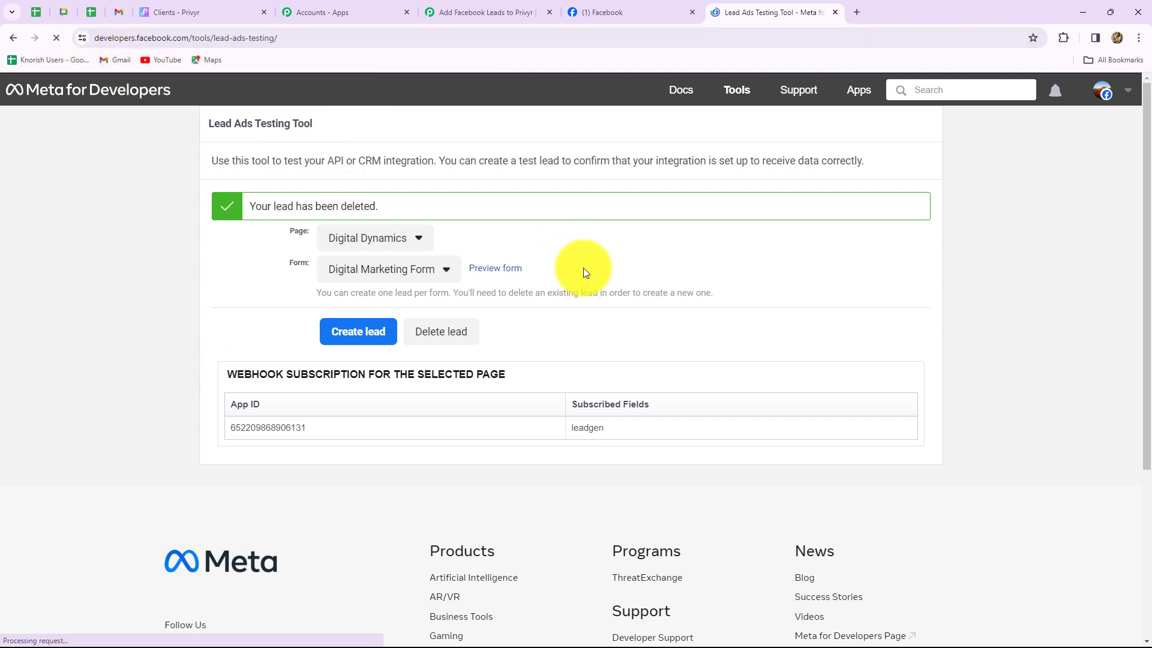
left_click(378, 212)
scroll(471, 437, "down", 4)
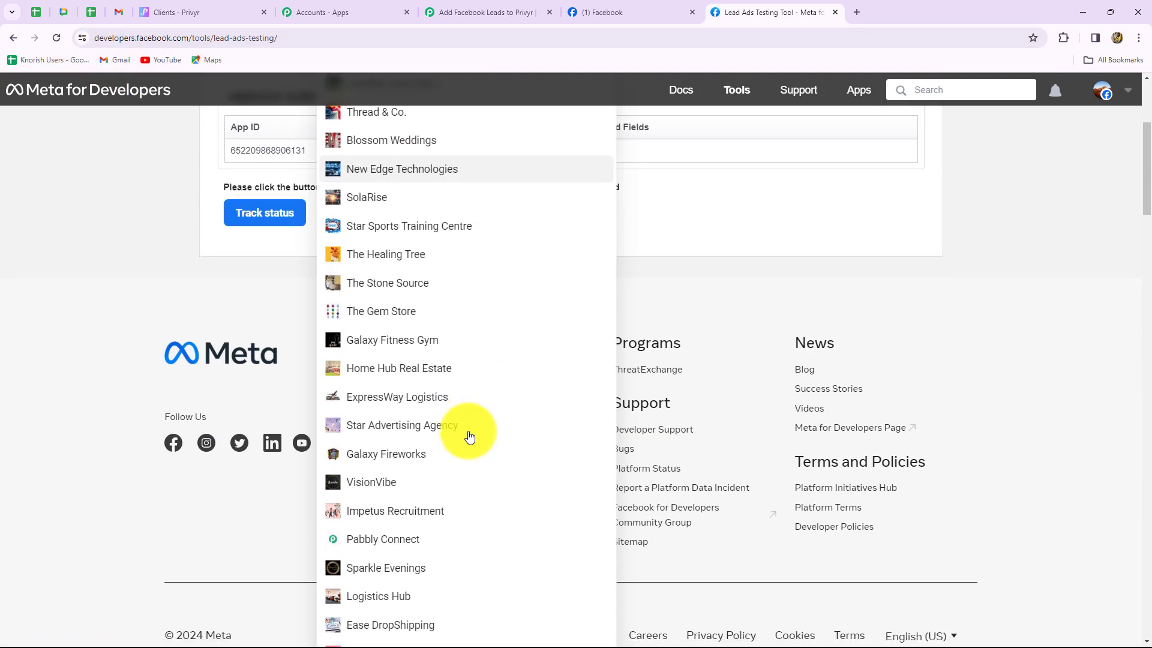
left_click(470, 444)
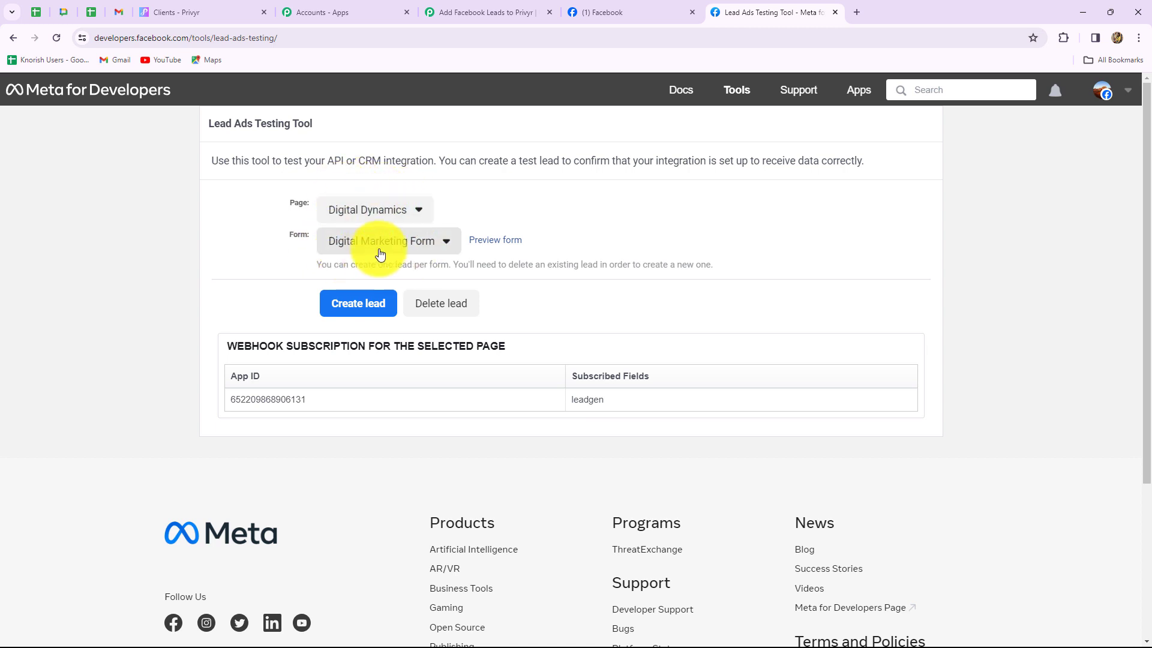
left_click(493, 242)
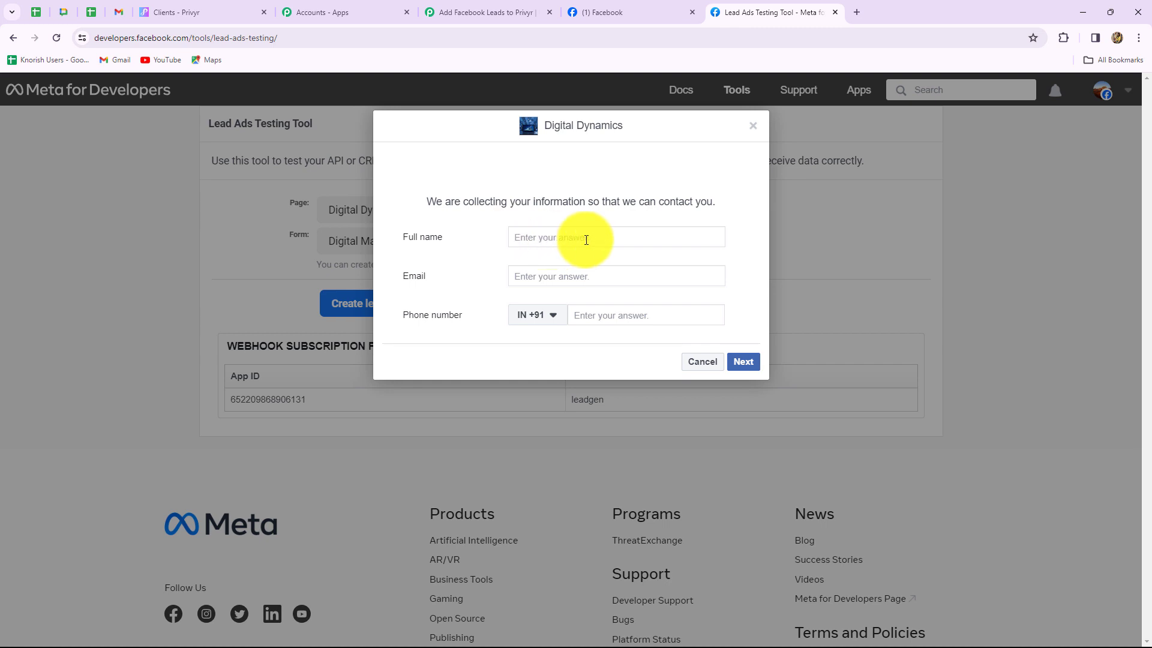
Fill in full name 'Dummy Lead', the suggested test email and a test phone number
left_click(538, 241)
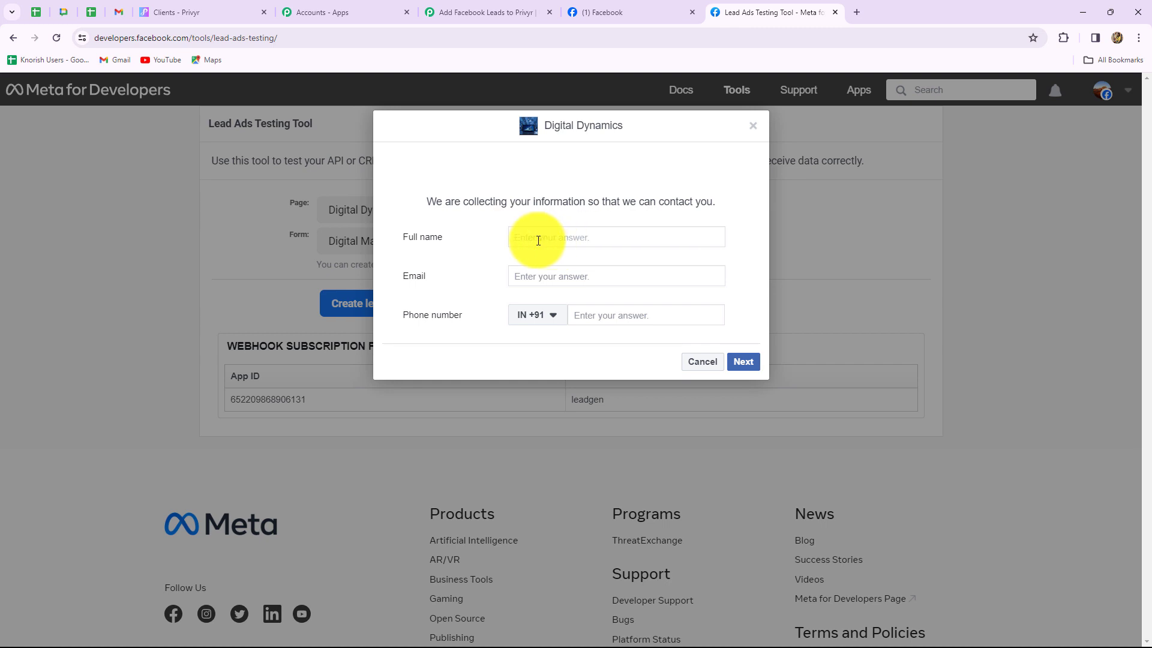
type("Dummy Lead")
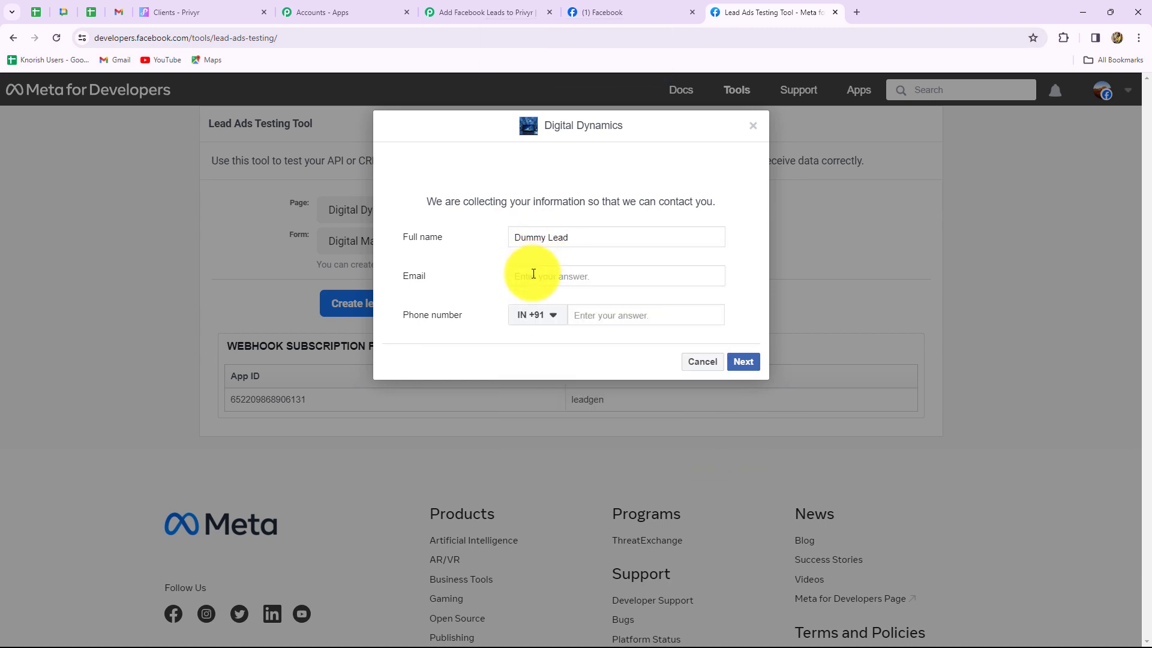
left_click(534, 273)
left_click(533, 273)
key("Down")
key("Return")
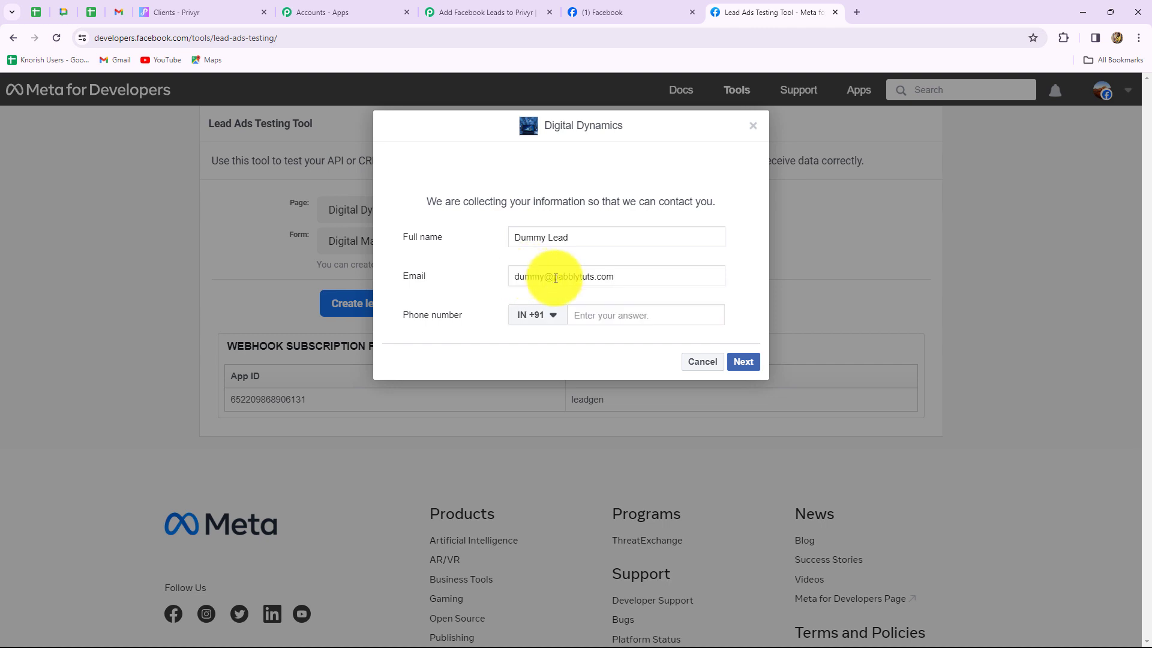
left_click(590, 315)
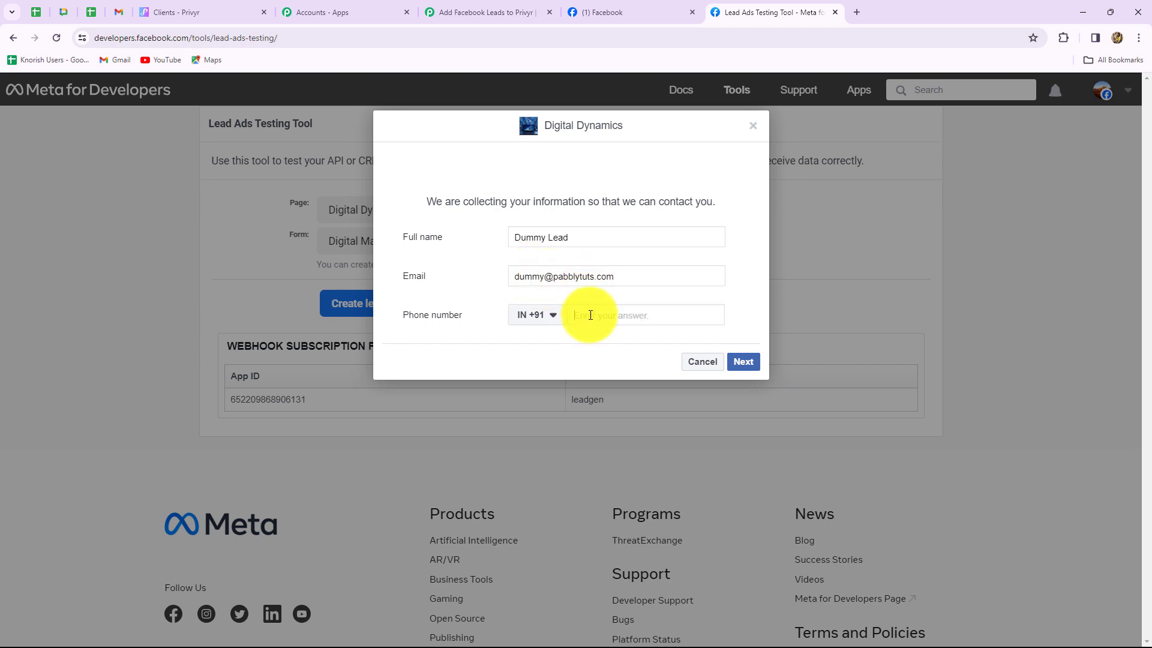
Submit the test lead and close the thank-you preview
left_click(747, 364)
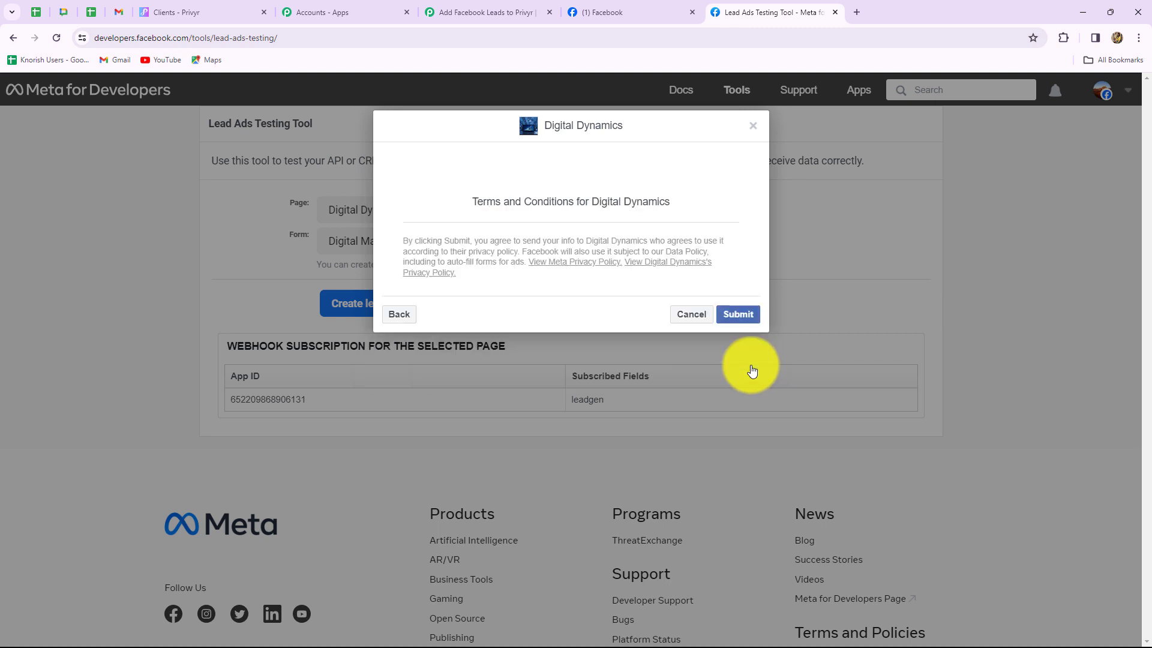
left_click(738, 314)
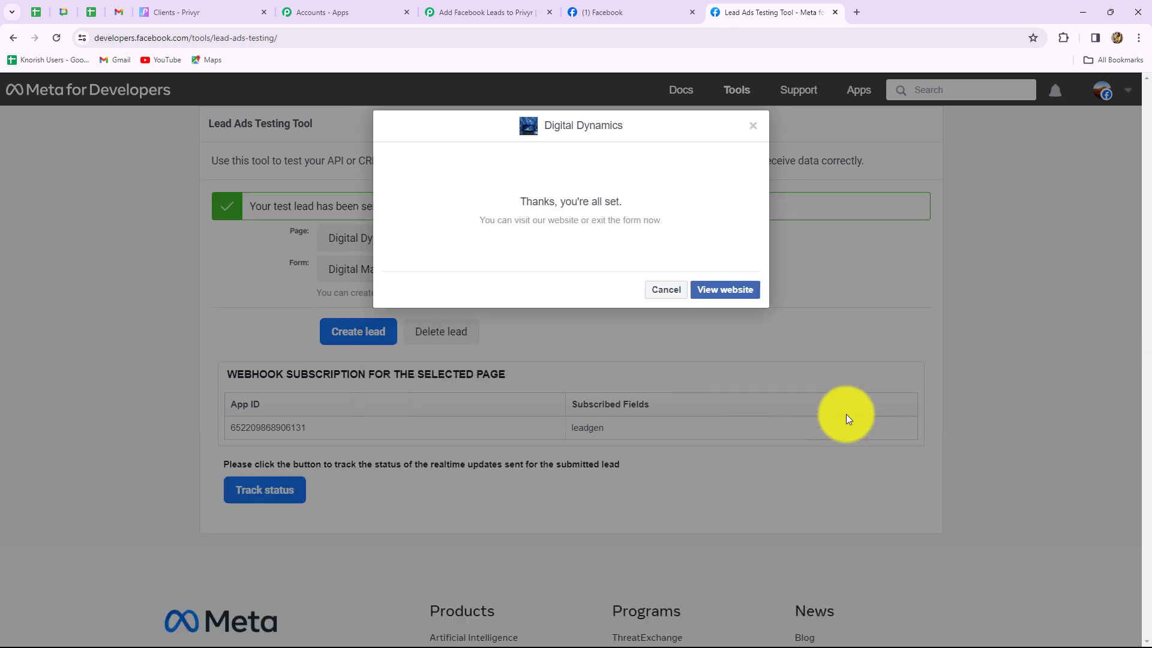
left_click(755, 127)
left_click(497, 11)
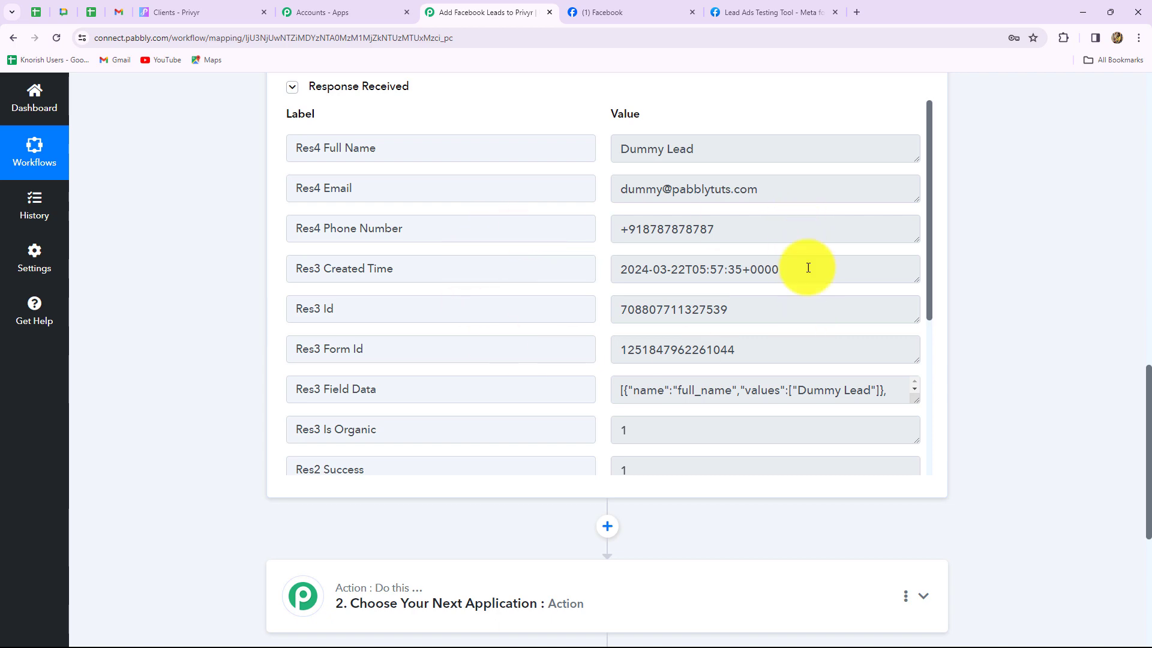
Review the trigger's Response Received table showing Dummy Lead's name, email and phone
scroll(882, 333, "down", 4)
scroll(833, 438, "down", 4)
scroll(831, 444, "up", 10)
scroll(833, 450, "up", 1)
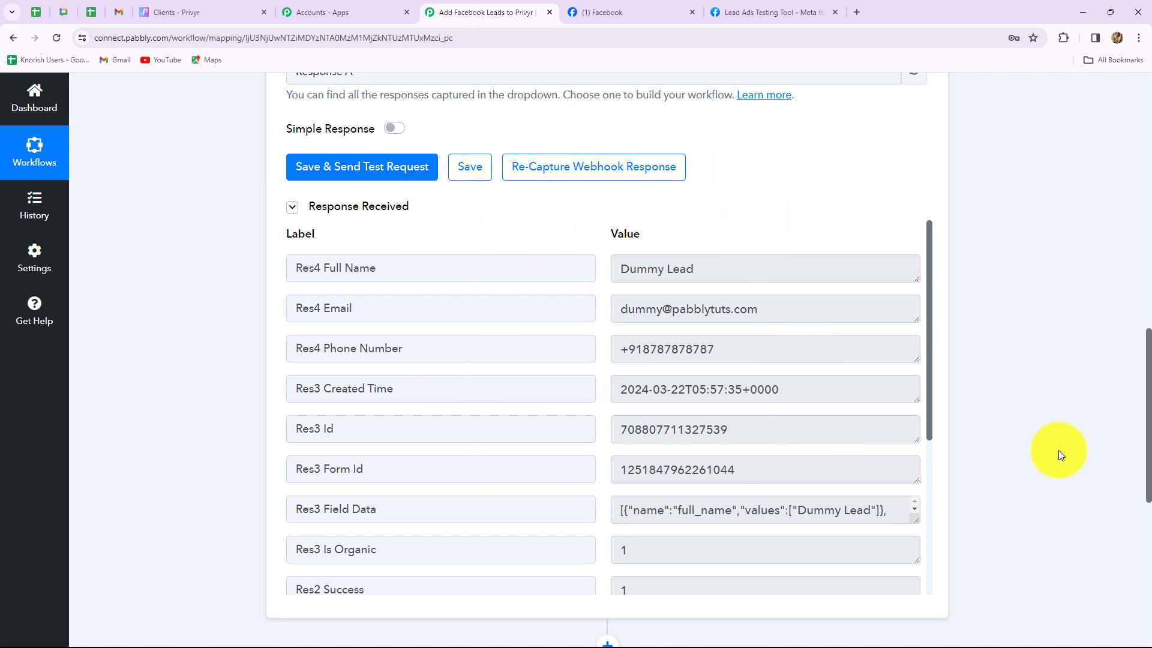
scroll(1058, 450, "down", 4)
scroll(1058, 450, "up", 3)
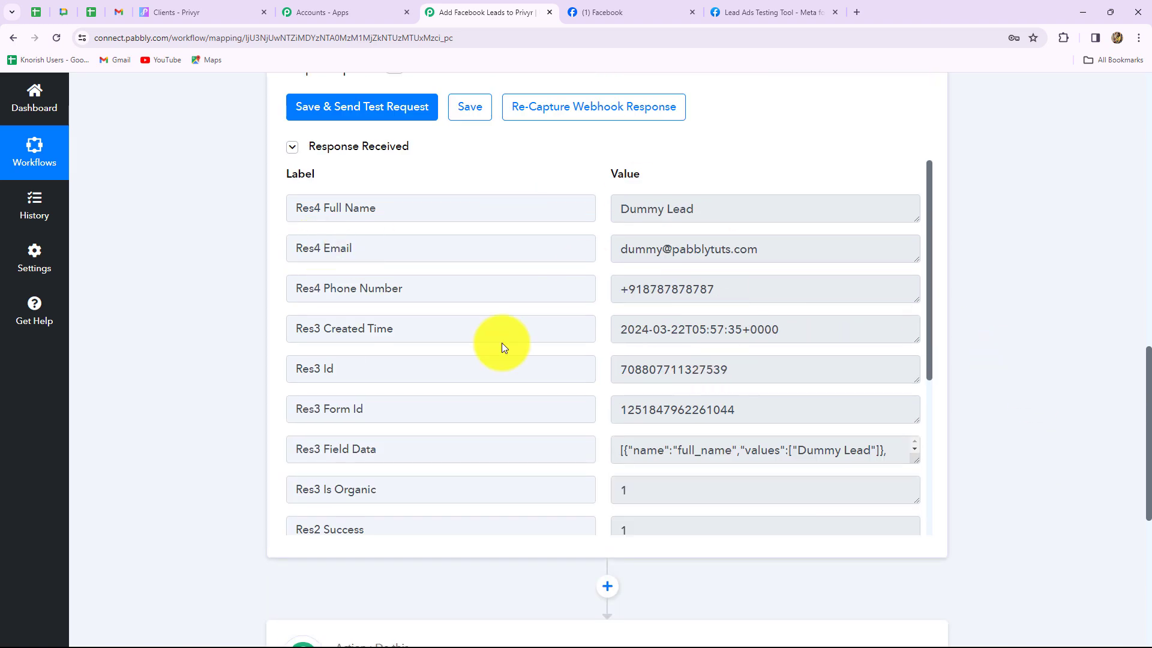
left_click(1126, 501)
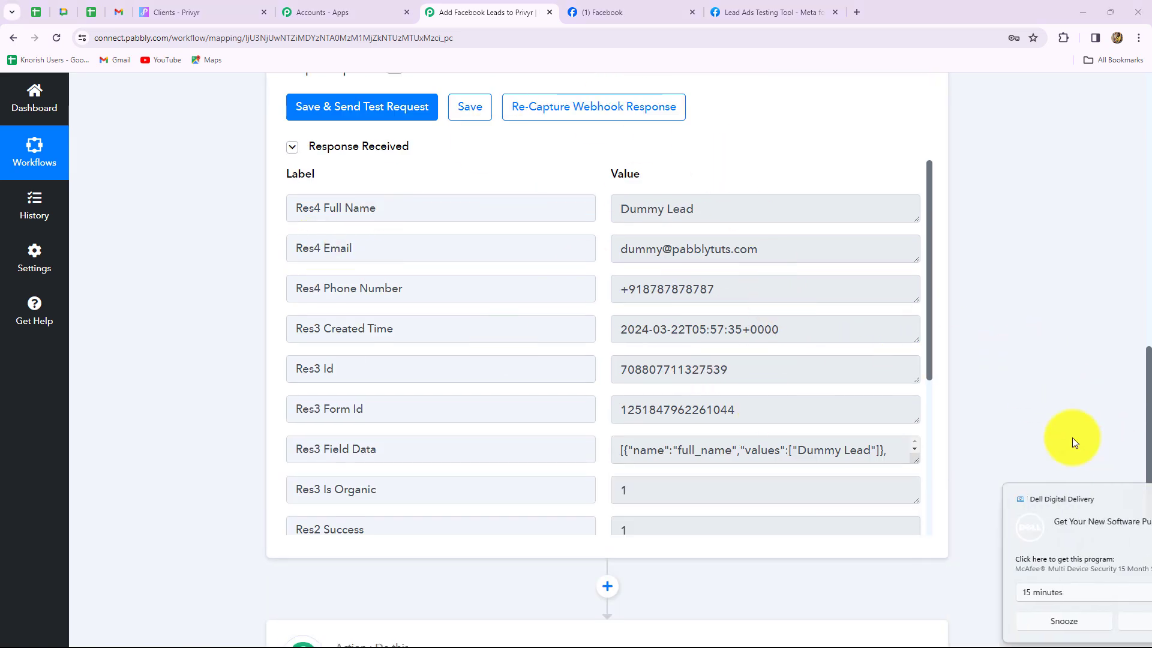
scroll(1046, 376, "down", 7)
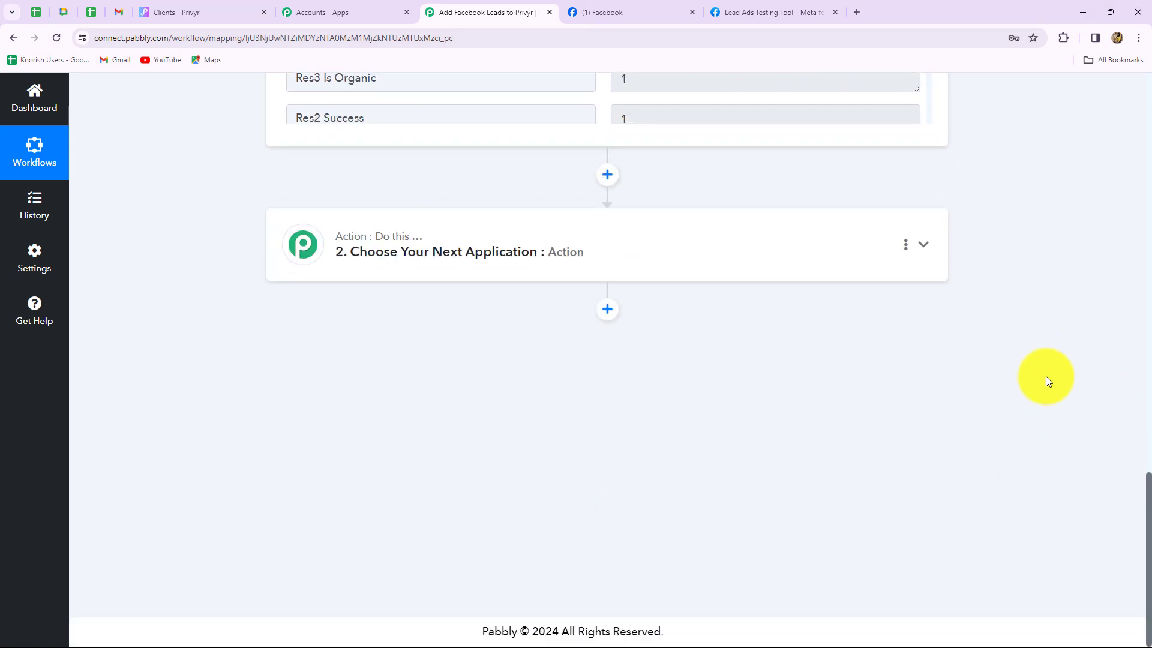
Set step 2 to Privyr with the Create Client event and add a new connection
left_click(579, 261)
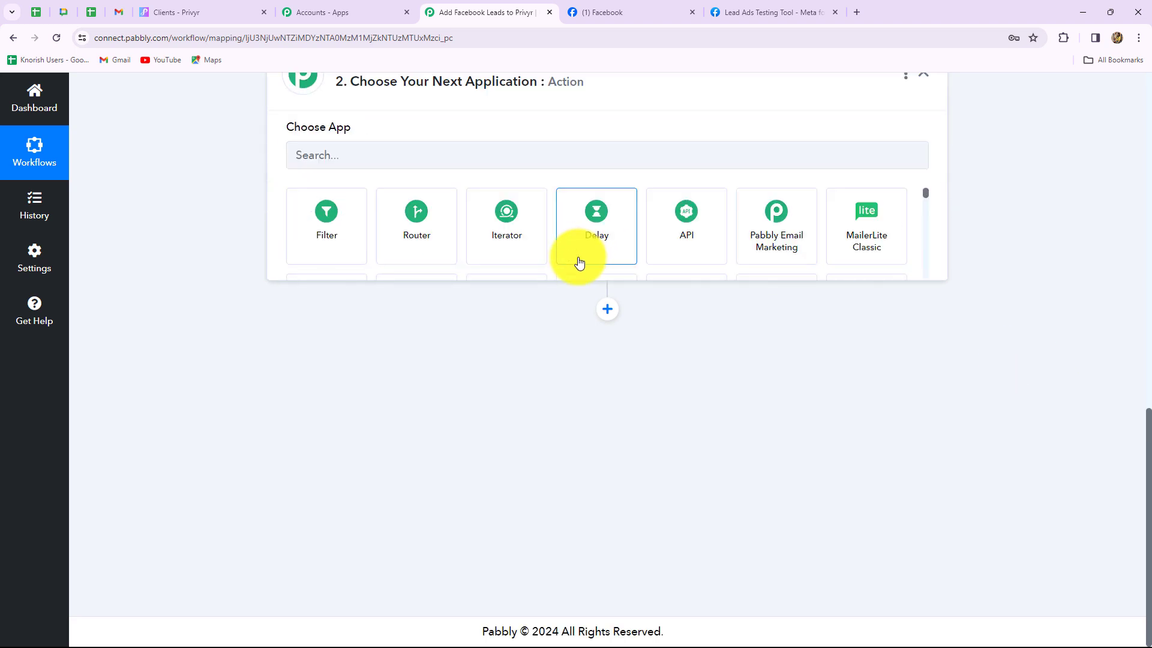
scroll(458, 307, "up", 4)
left_click(329, 331)
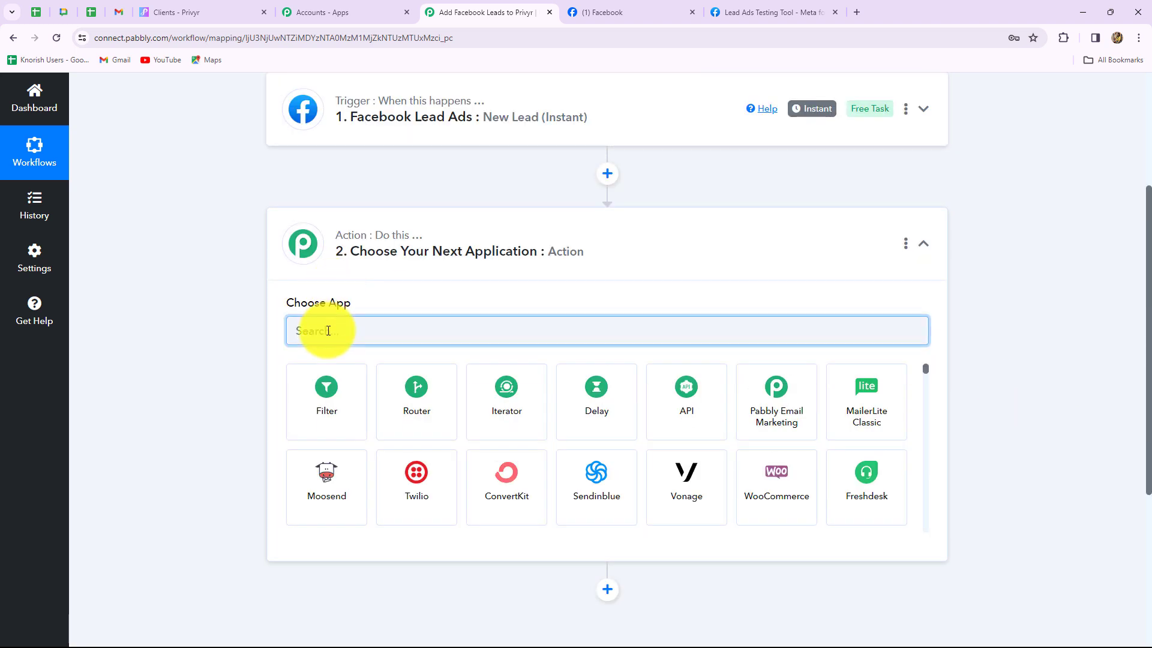
type("pri")
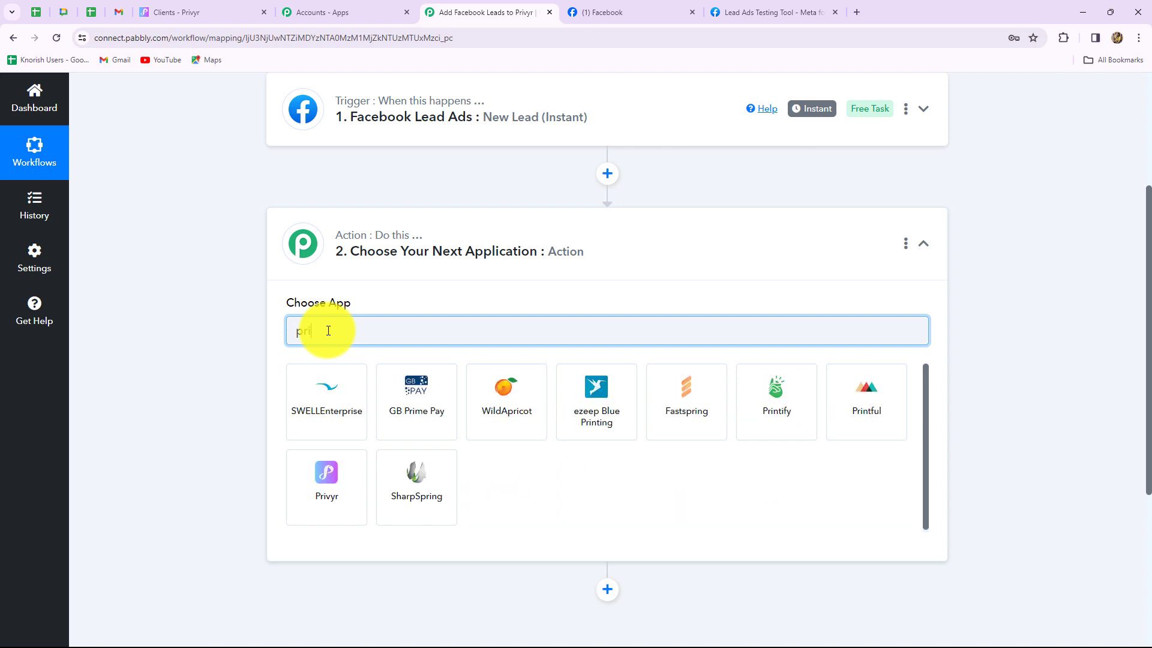
left_click(319, 464)
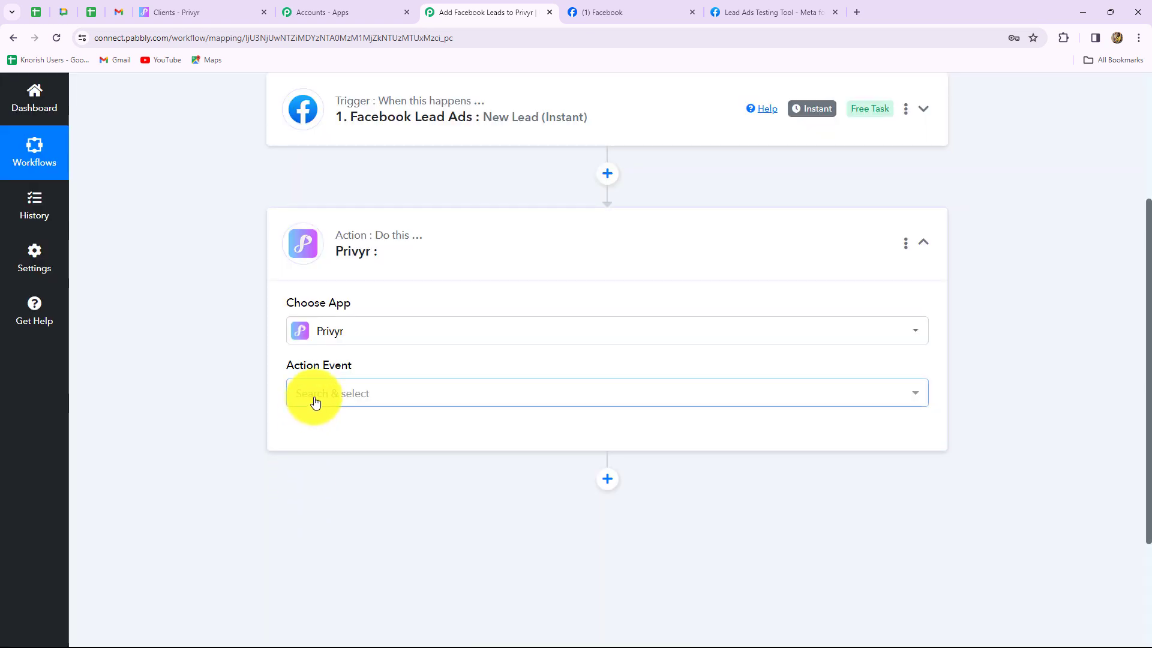
left_click(315, 401)
left_click(312, 467)
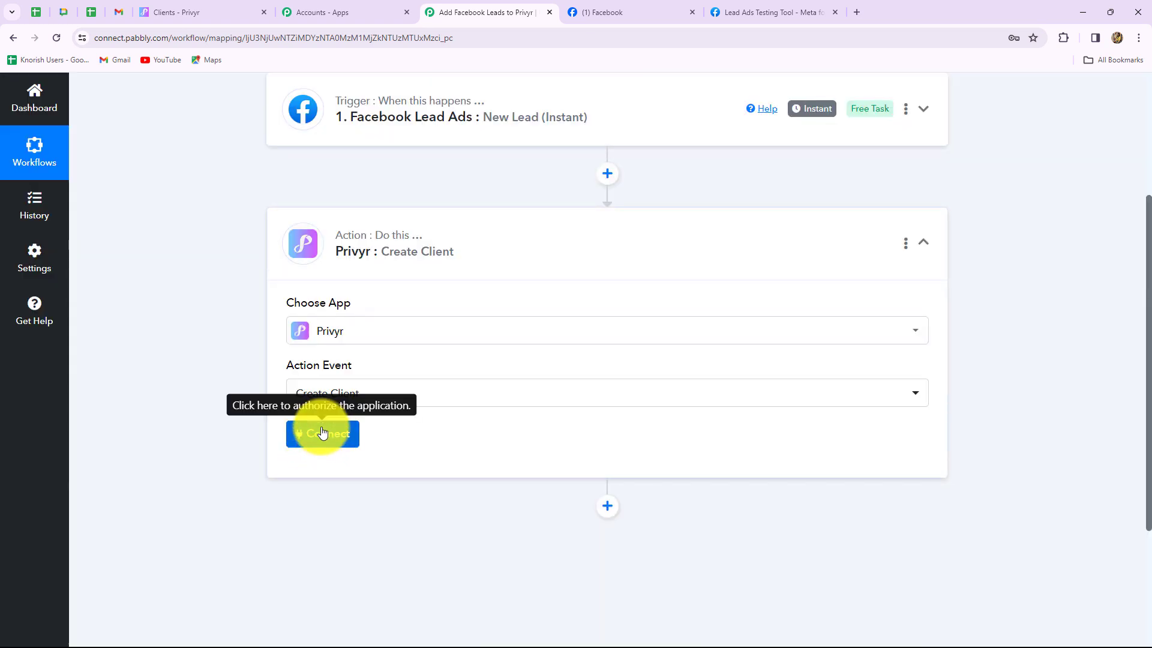
left_click(322, 431)
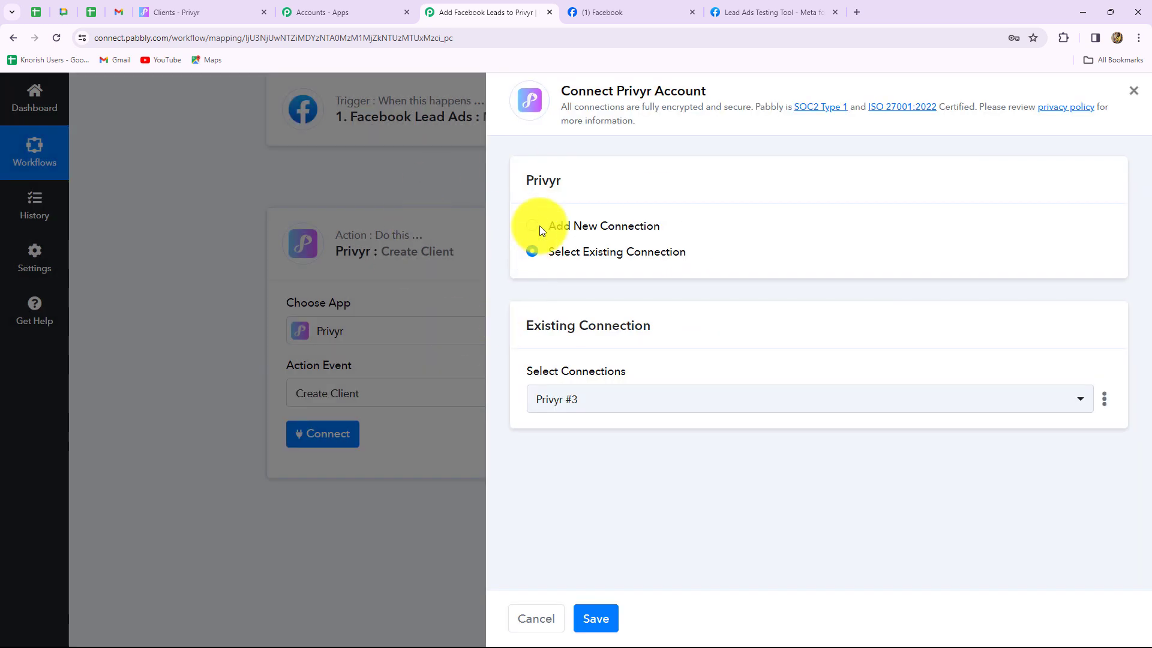
left_click(532, 228)
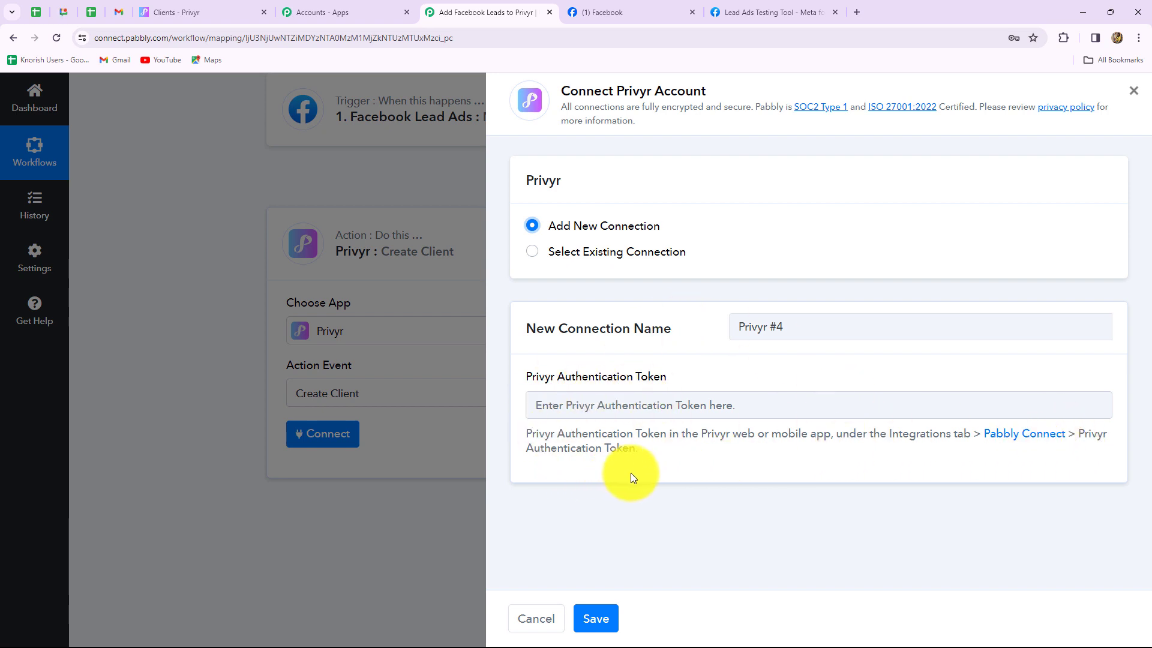
Copy the authentication token from Privyr's Pabbly Connect integration page
left_click(179, 15)
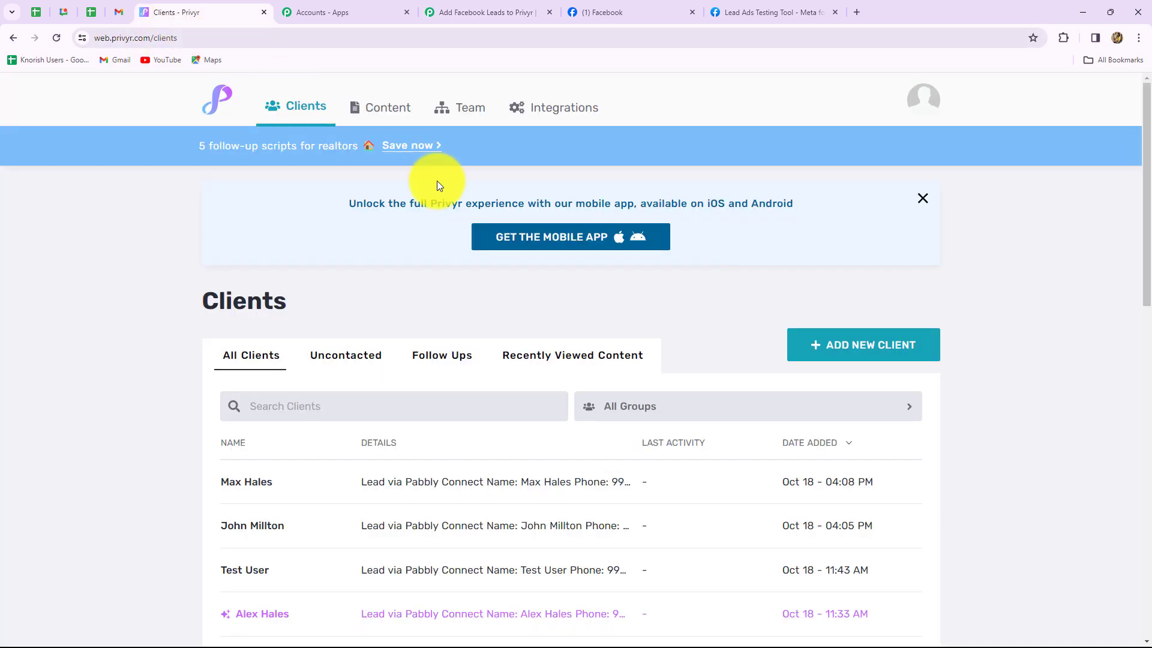
left_click(553, 112)
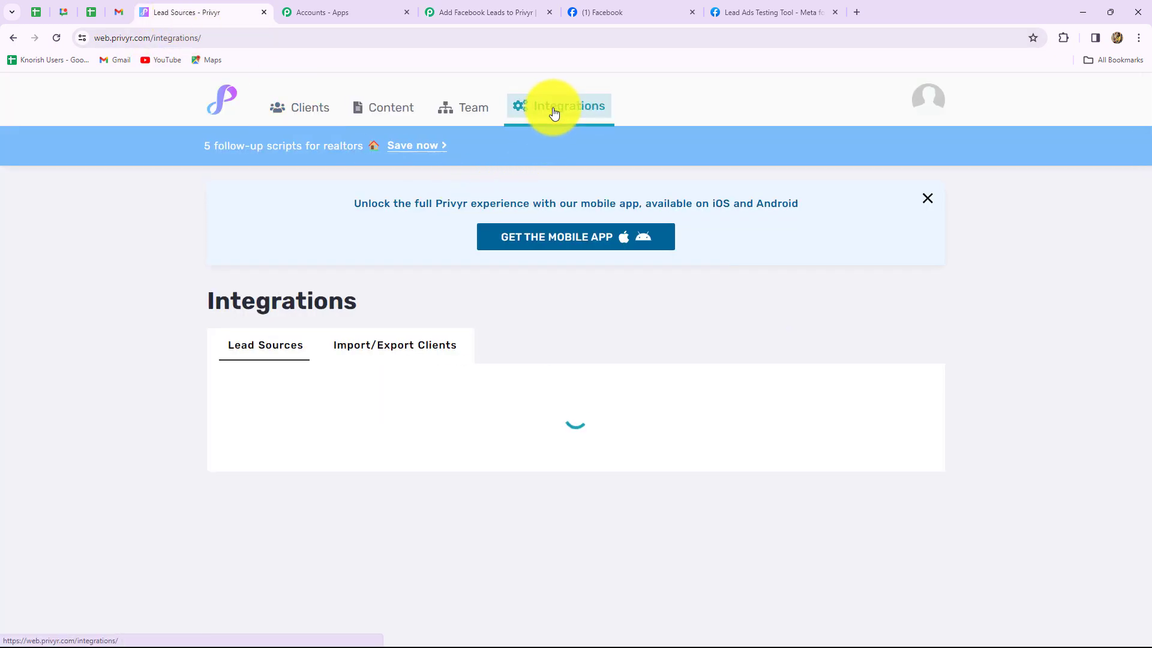
scroll(553, 464, "down", 6)
scroll(554, 464, "down", 9)
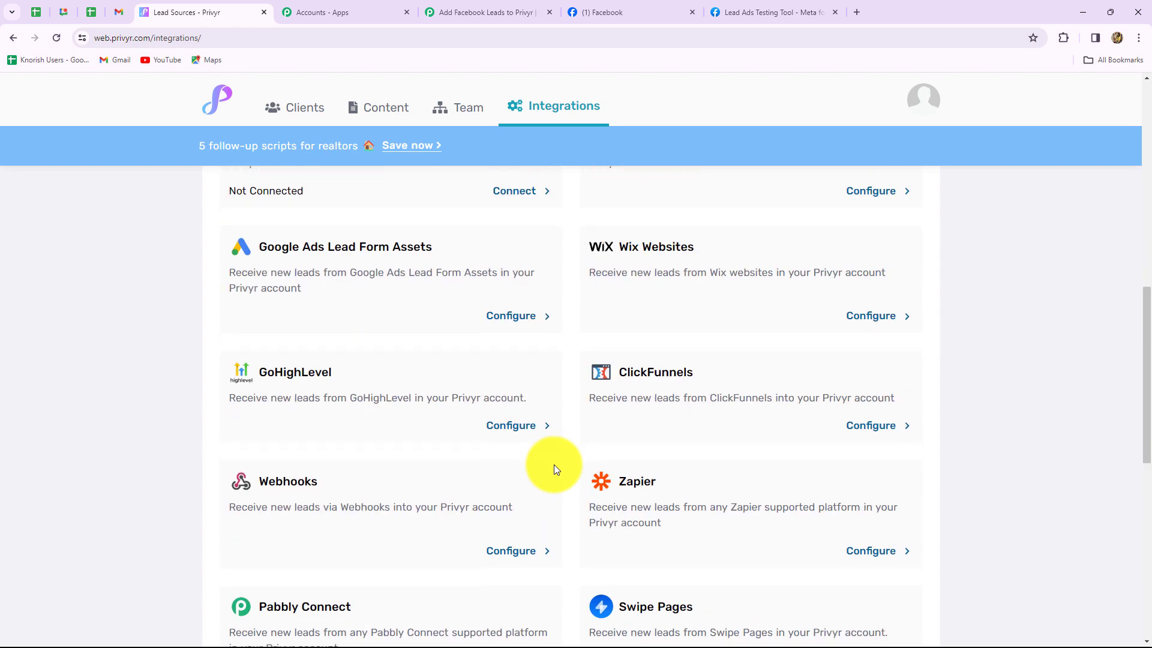
left_click(398, 351)
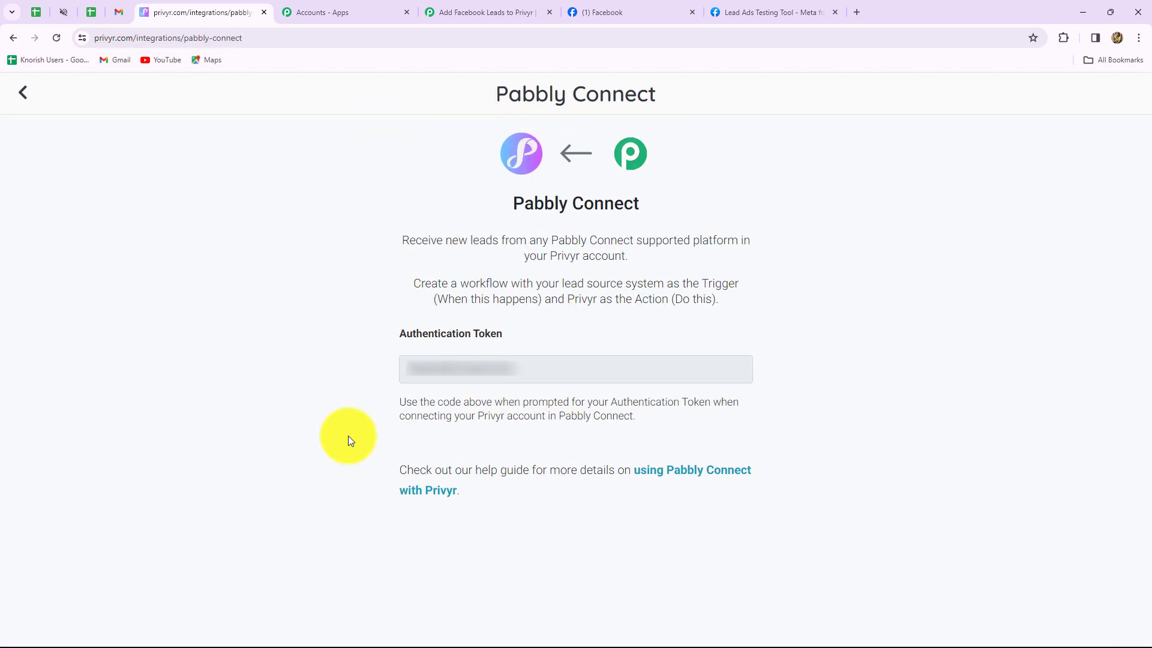
left_click_drag(527, 368, 374, 366)
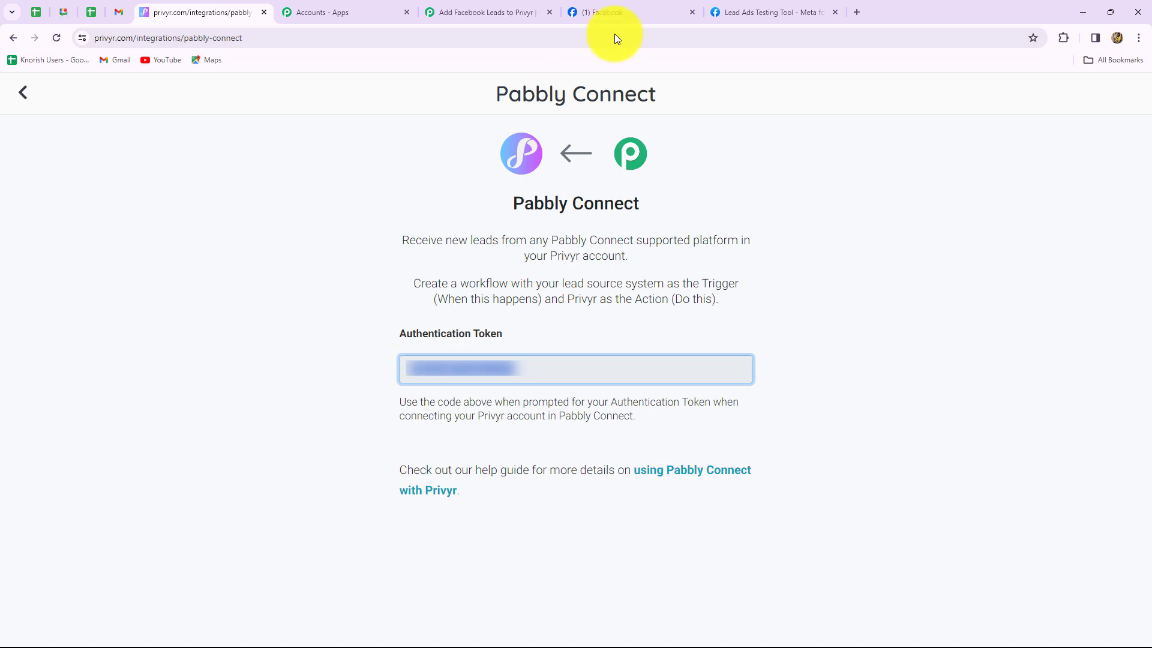
left_click(462, 11)
Paste the token into the Privyr connection, save it, and review the Create Client fields
left_click(641, 396)
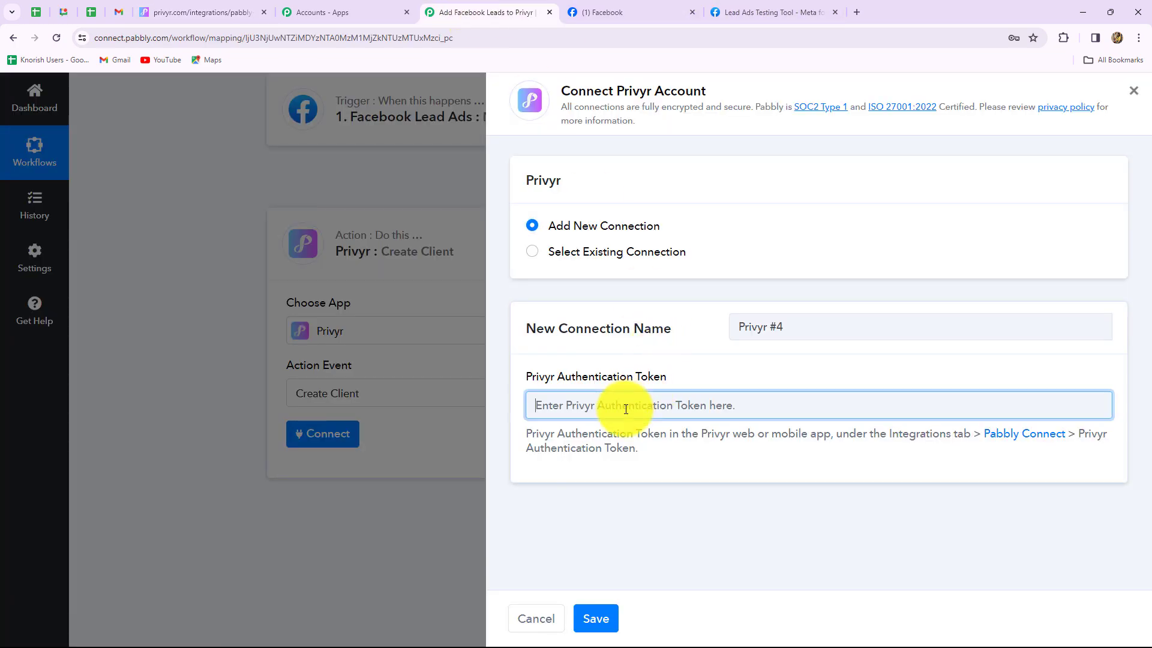
key("ctrl+v")
left_click(603, 618)
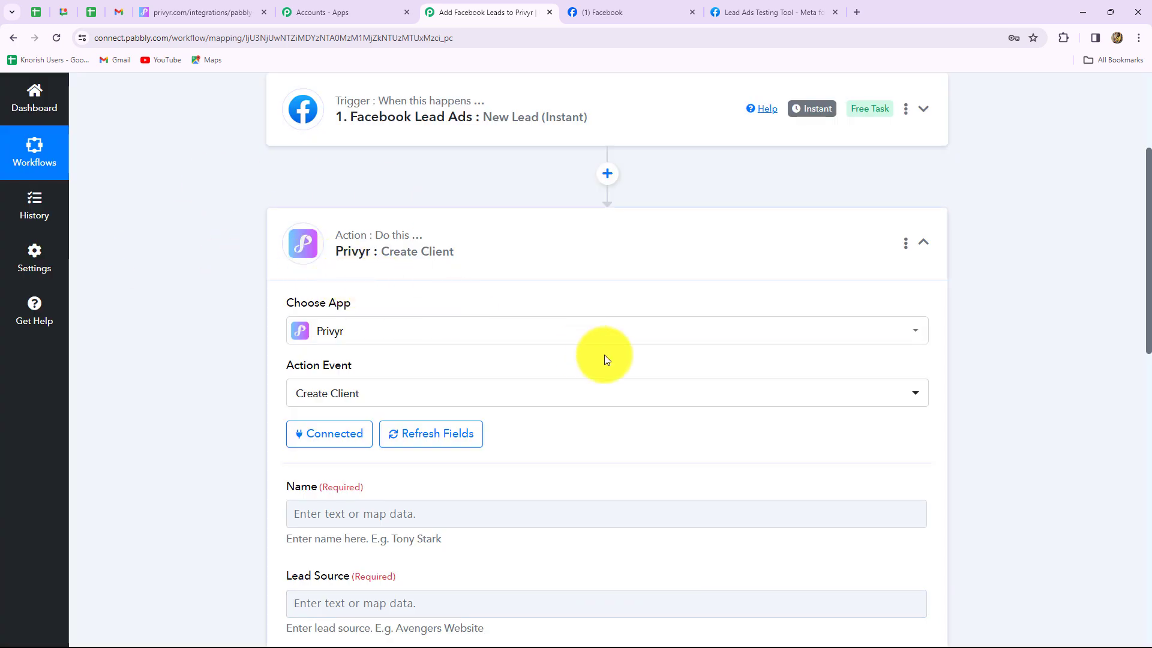
scroll(604, 359, "down", 5)
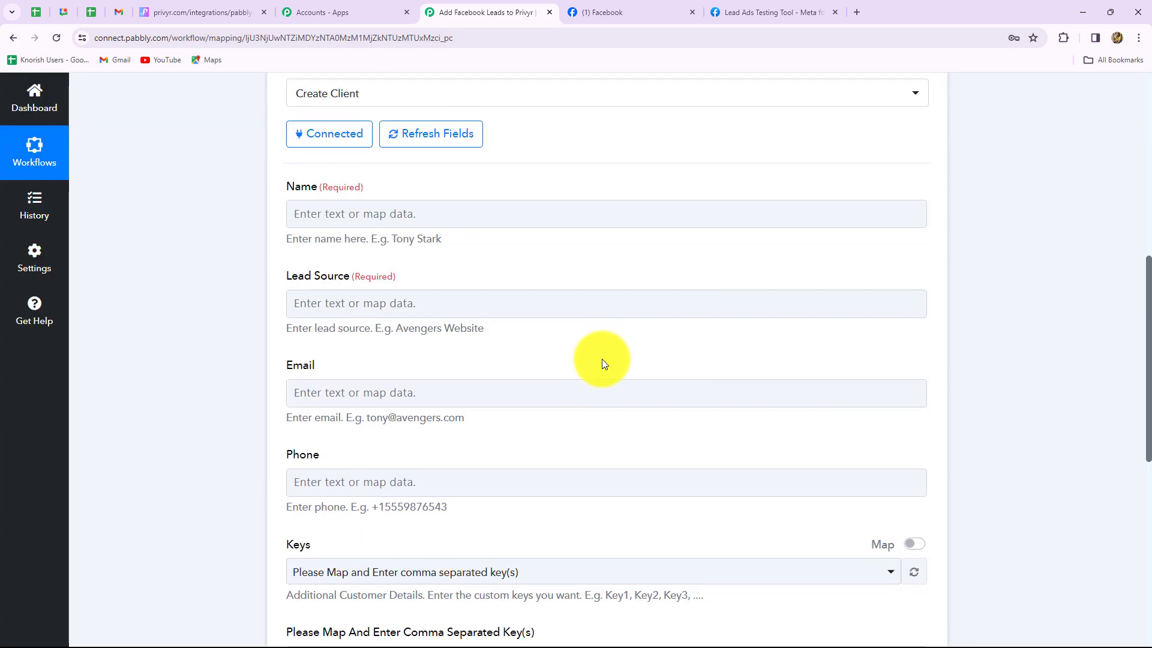
scroll(594, 370, "down", 2)
scroll(592, 370, "up", 2)
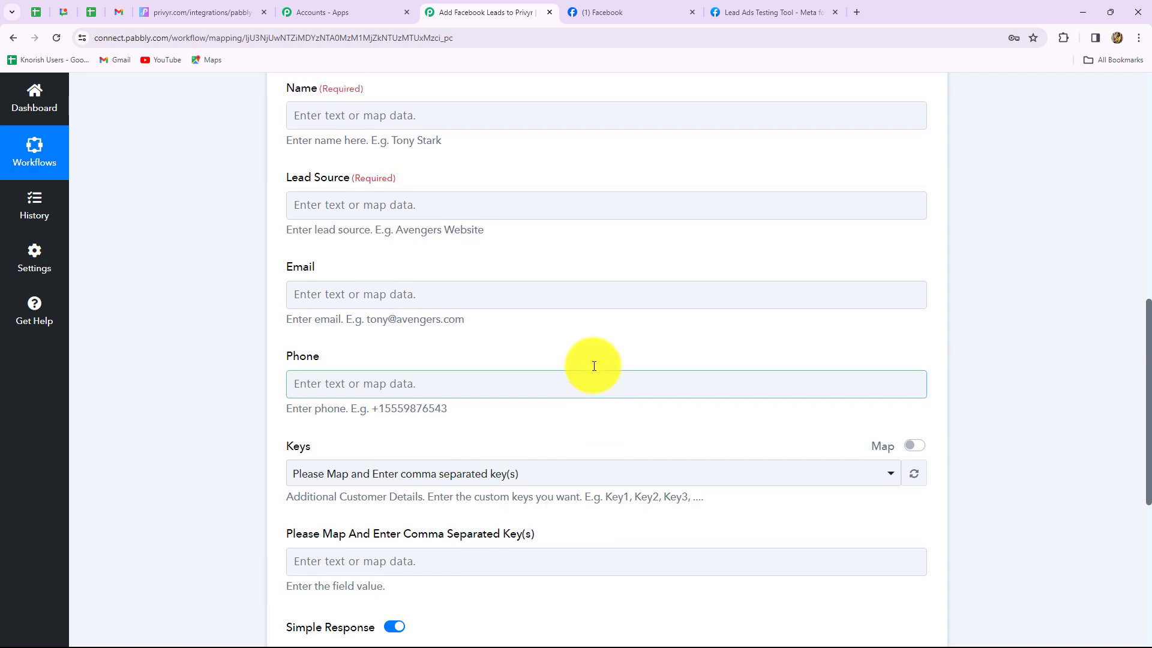
left_click(349, 302)
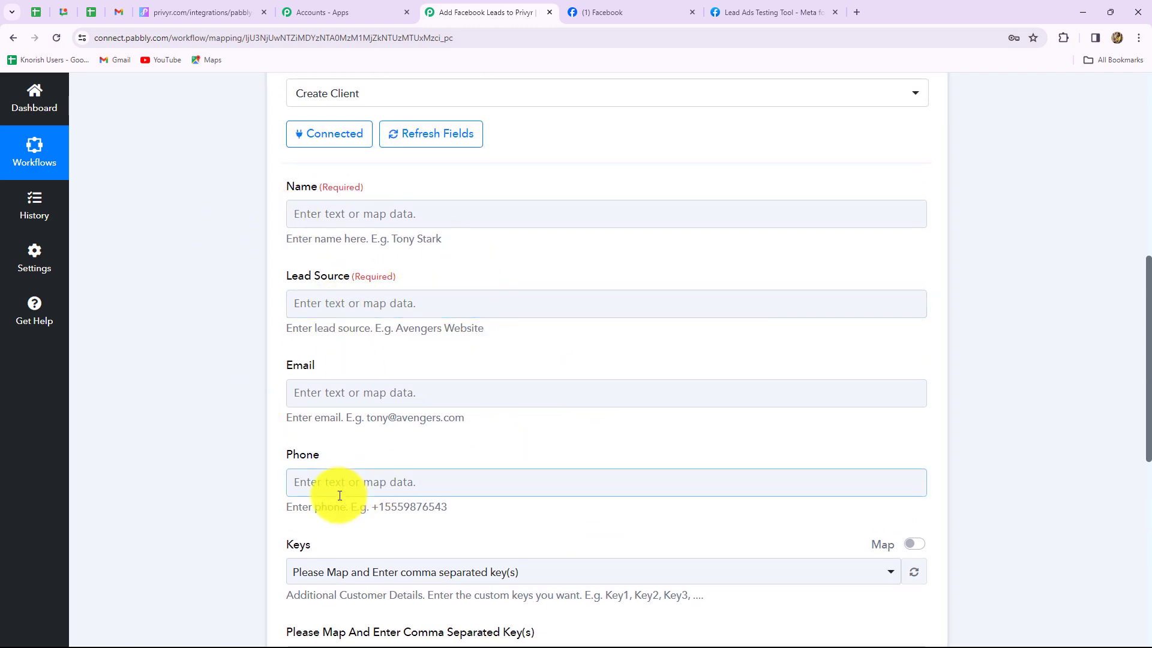
scroll(500, 523, "down", 5)
scroll(498, 521, "up", 4)
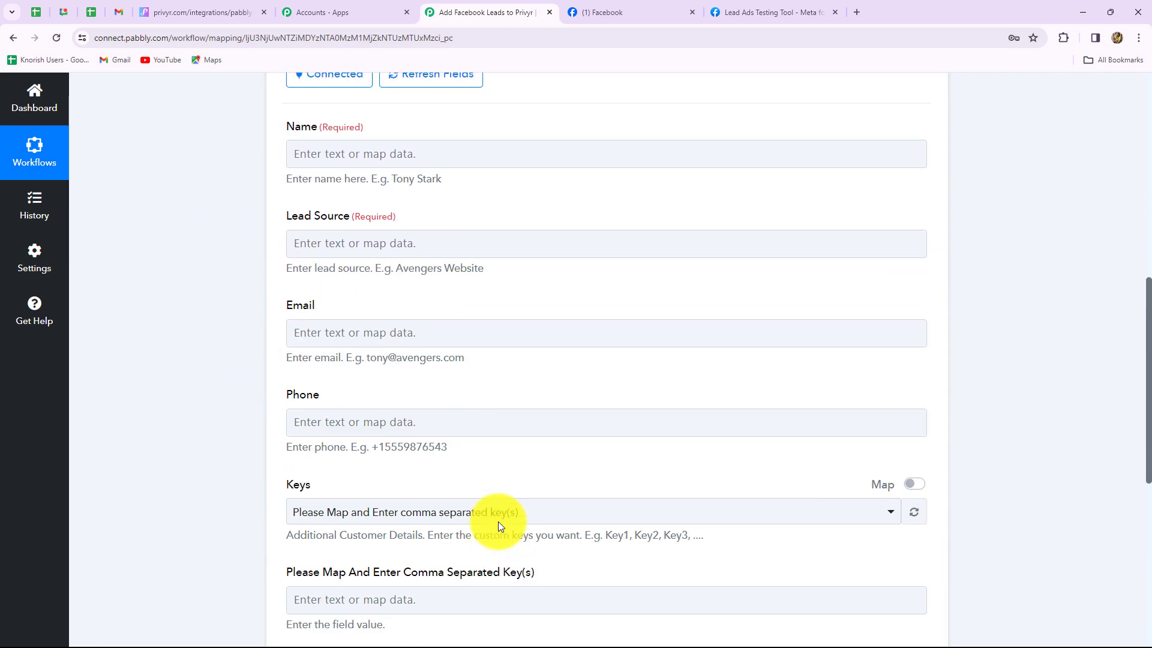
scroll(498, 526, "up", 4)
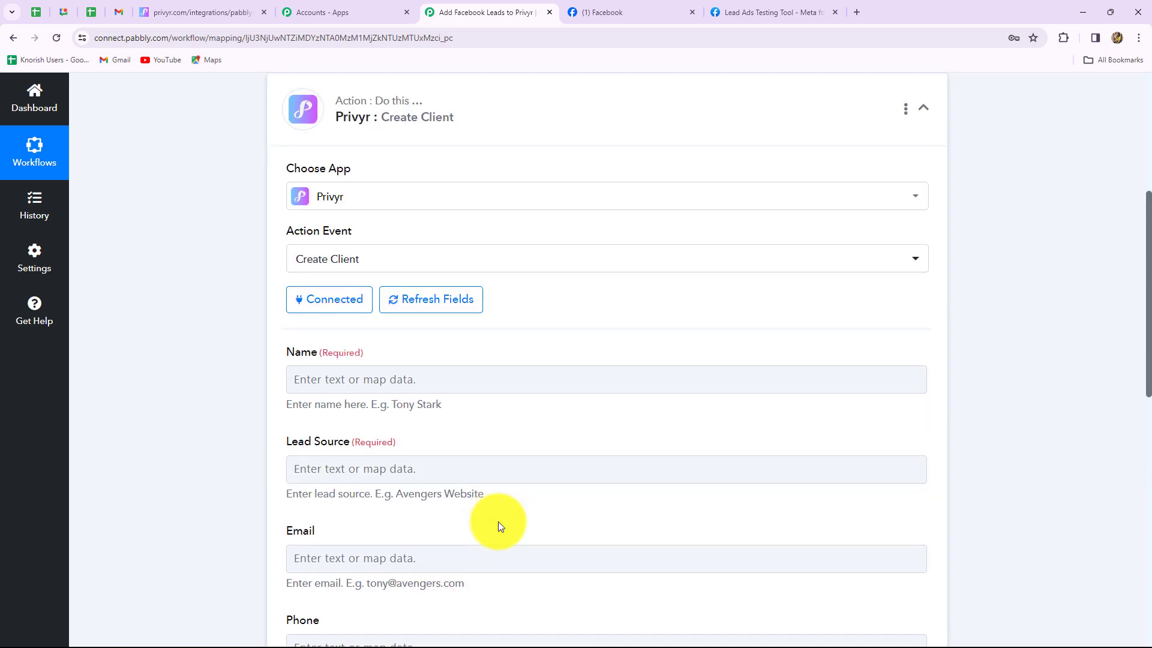
scroll(499, 527, "down", 4)
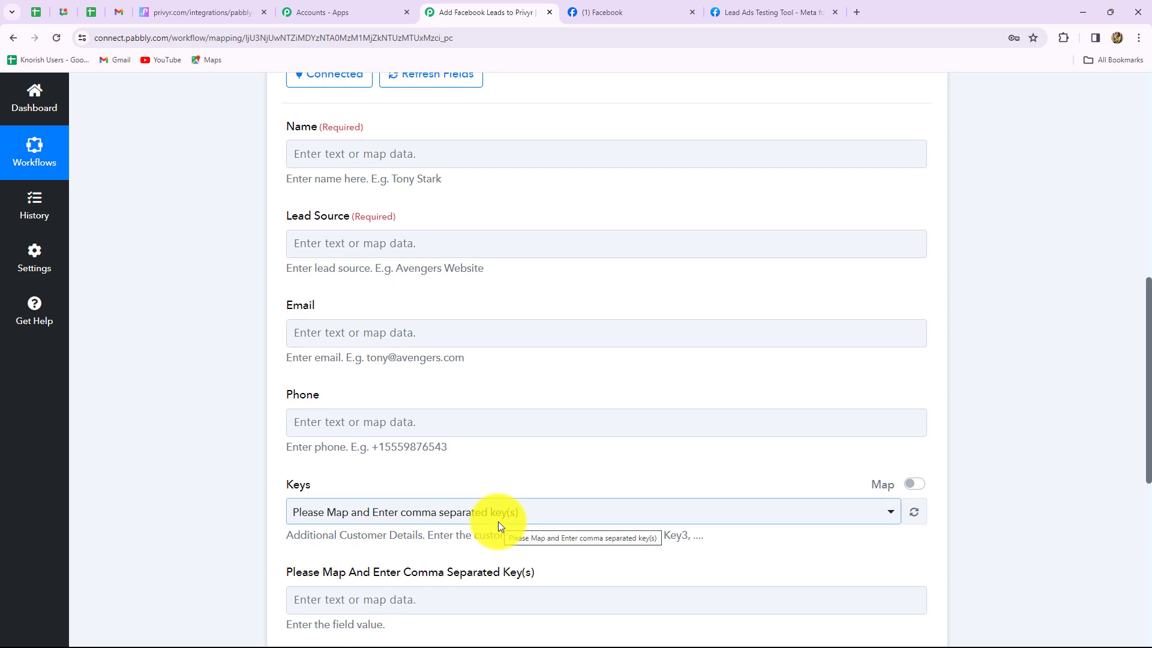
Map the Facebook lead's Full Name (Dummy Lead) into the Privyr Name field
left_click(402, 154)
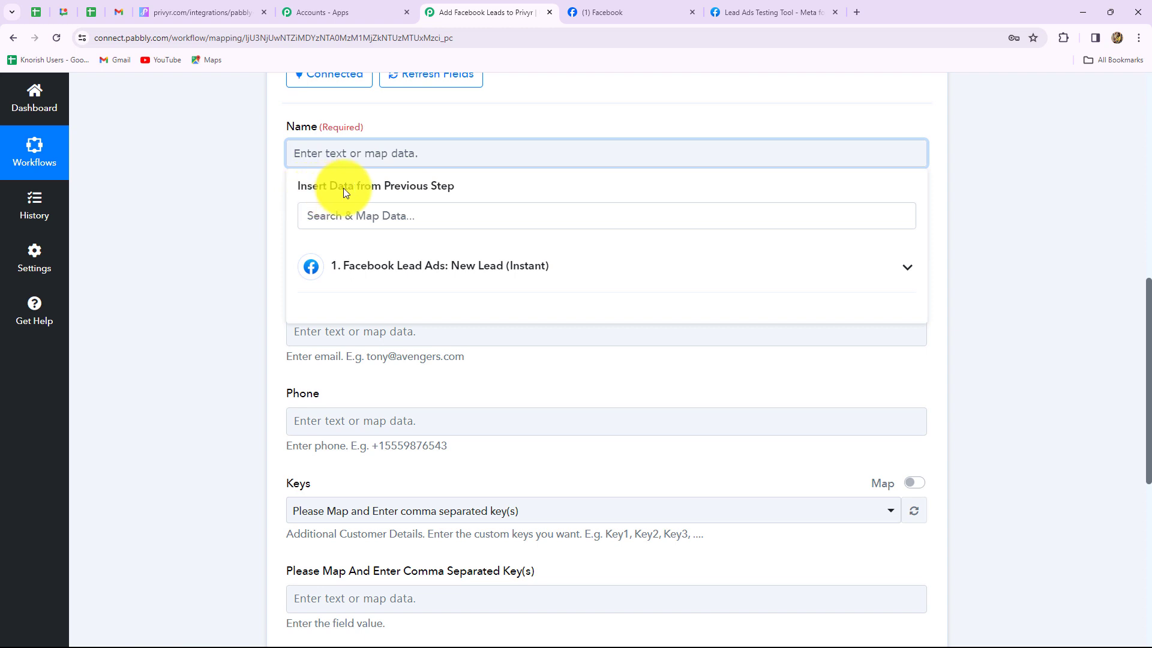
left_click(501, 273)
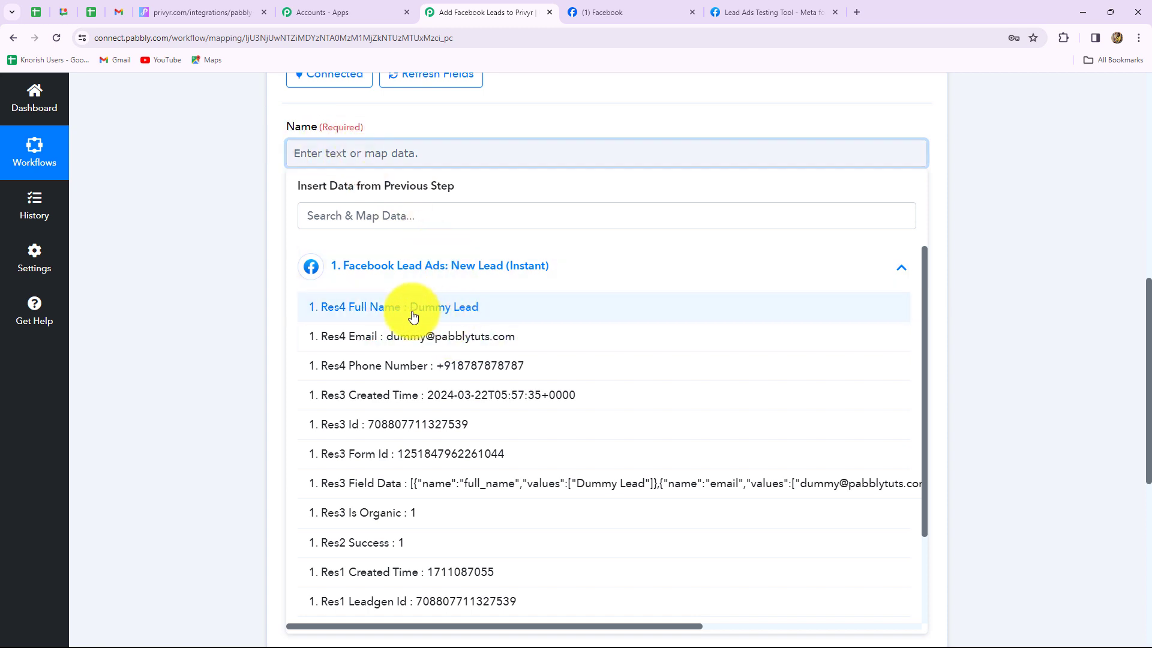
left_click(445, 315)
left_click(1003, 322)
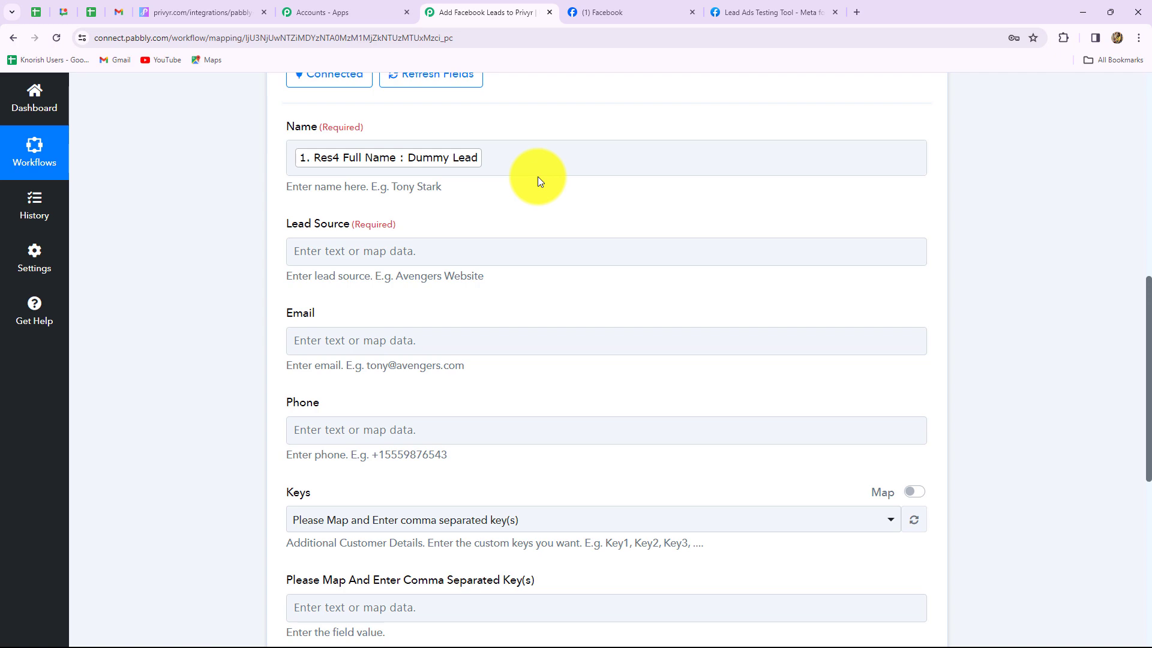
scroll(537, 177, "down", 3)
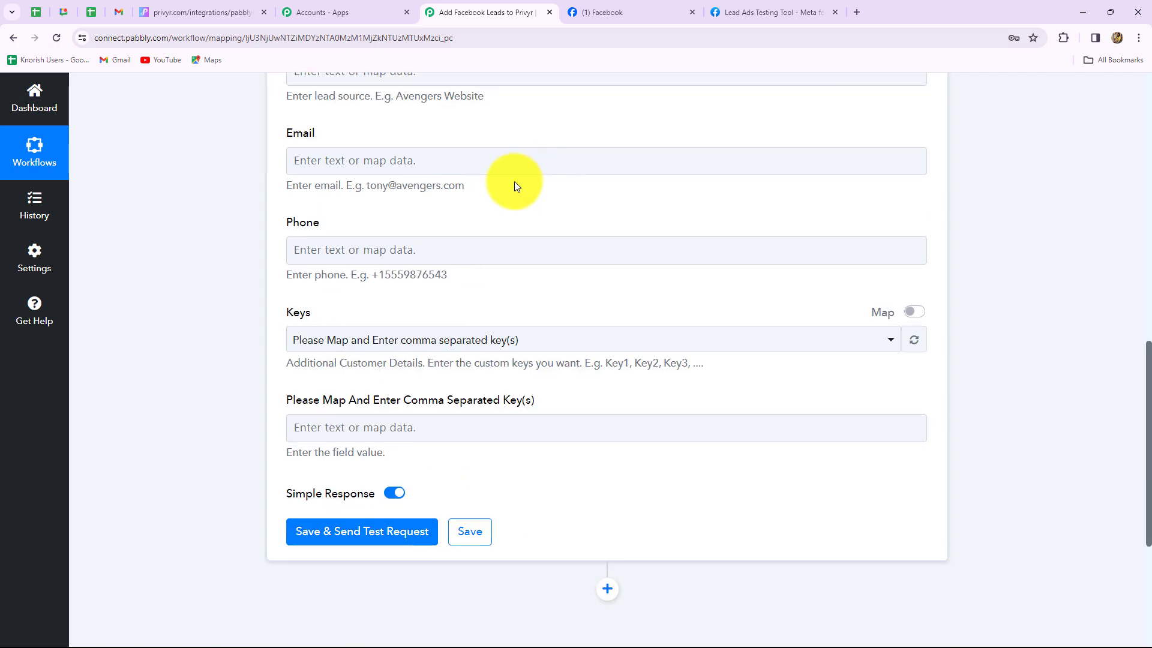
scroll(514, 180, "up", 3)
Enter 'Facebook Lead Ads' as the Lead Source
left_click(372, 253)
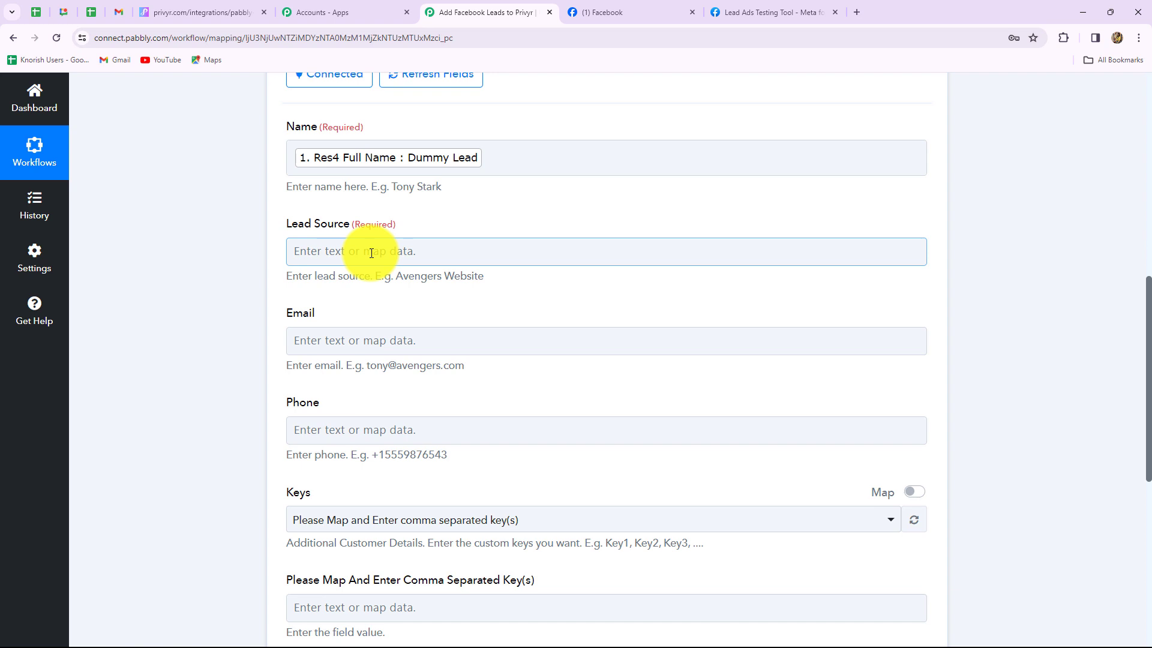
type("Facebook Lead Ads")
scroll(250, 347, "down", 2)
Map the lead's Email and Phone Number into the Email and Phone fields
left_click(323, 210)
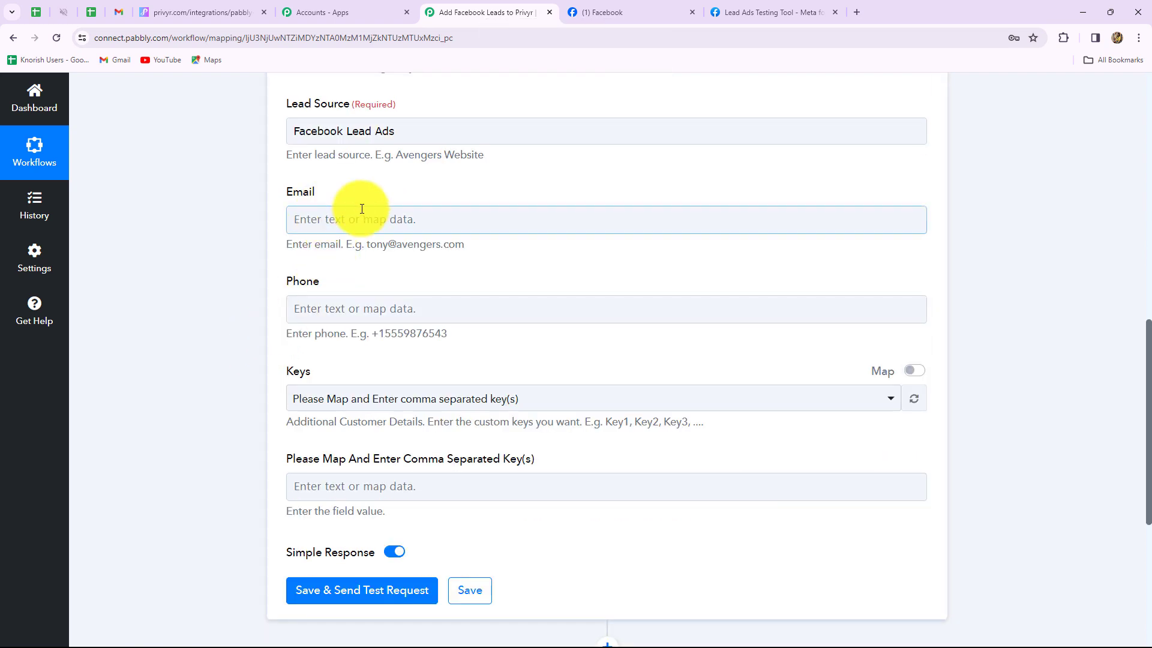
left_click(412, 218)
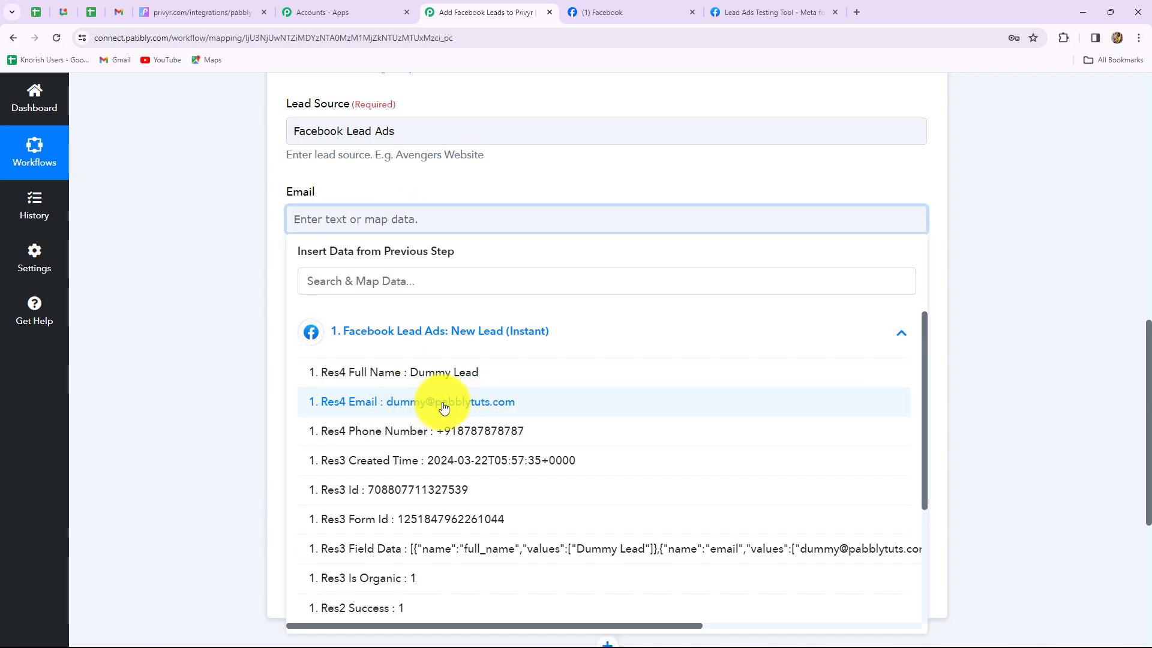
left_click(444, 407)
left_click(1034, 337)
scroll(1073, 224, "down", 3)
left_click(429, 136)
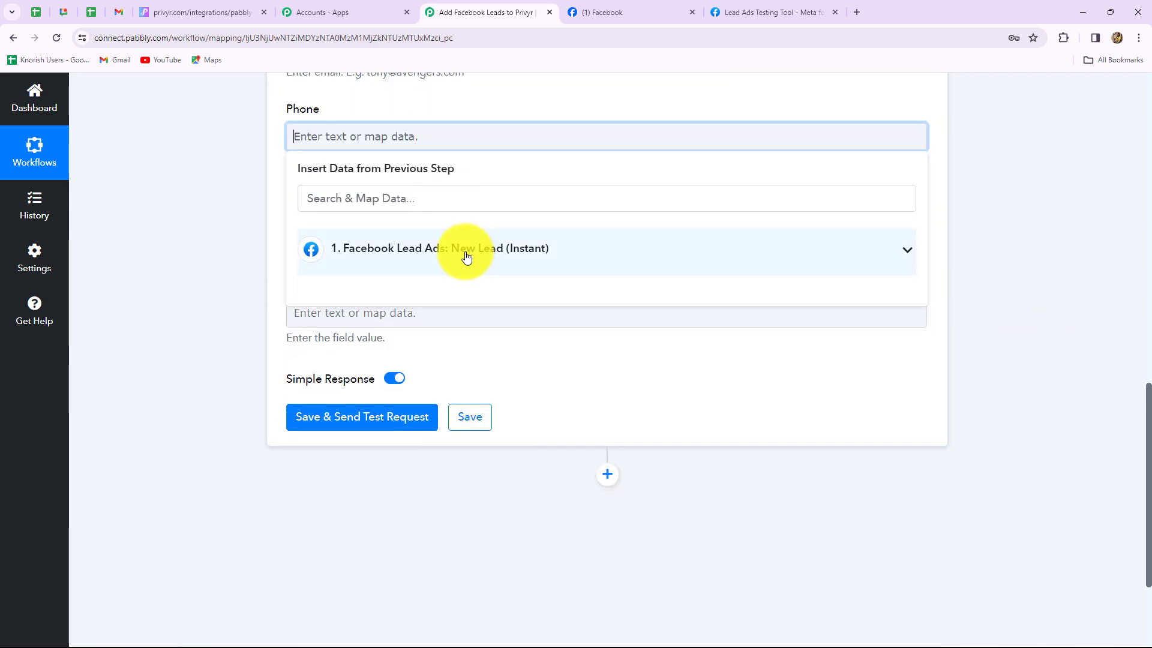
left_click(465, 249)
left_click(483, 352)
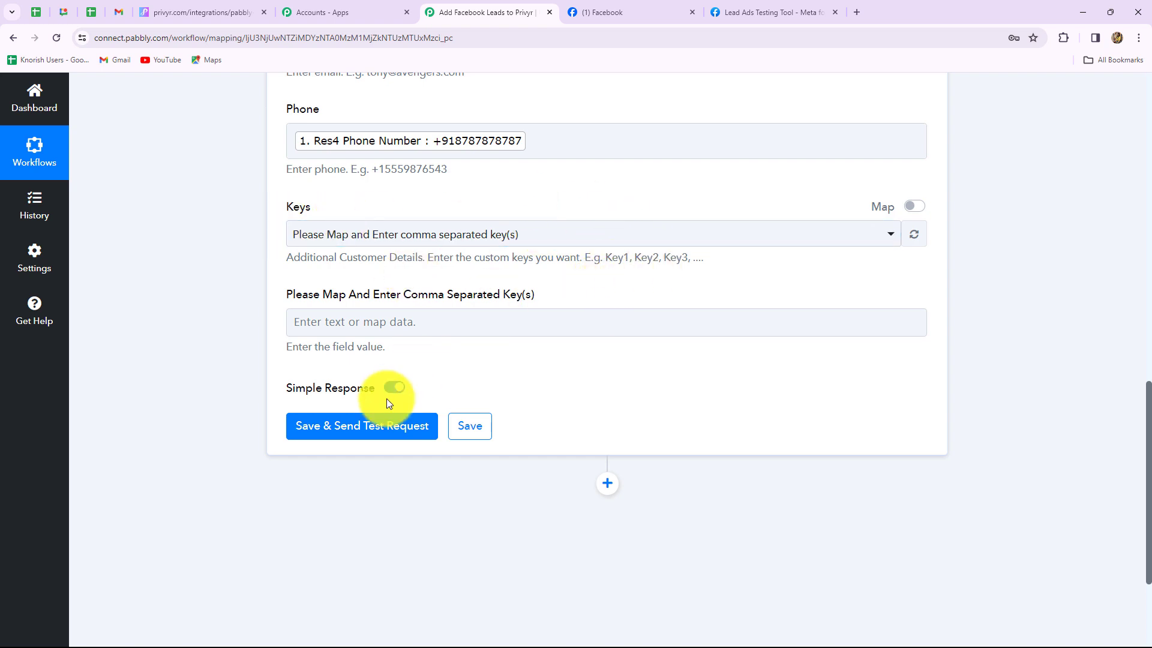
Send the Create Client test request and check the Success 1 response with Client Id
left_click(386, 426)
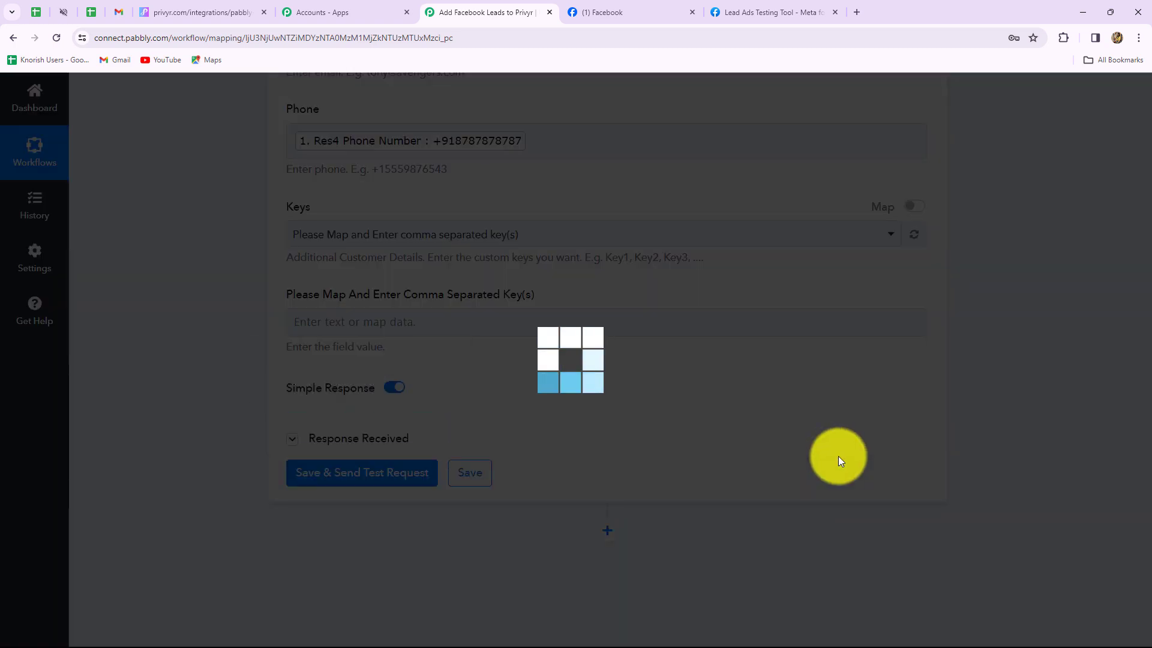
scroll(1063, 440, "down", 3)
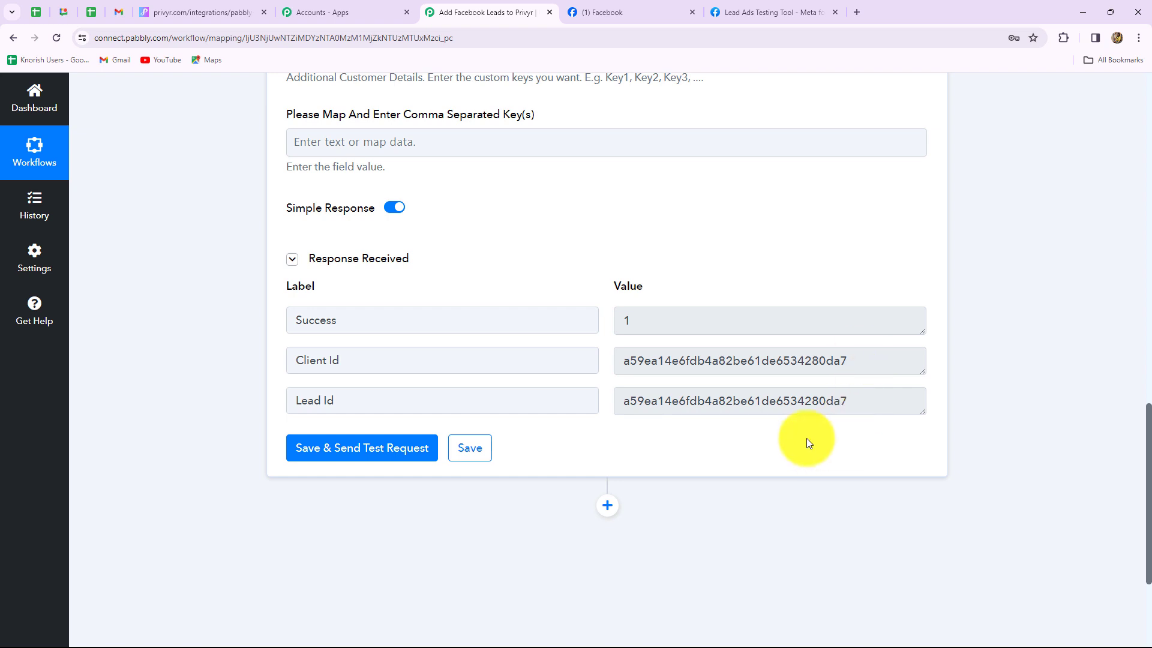
Open Privyr's Clients list to confirm Dummy Lead was created
left_click(169, 5)
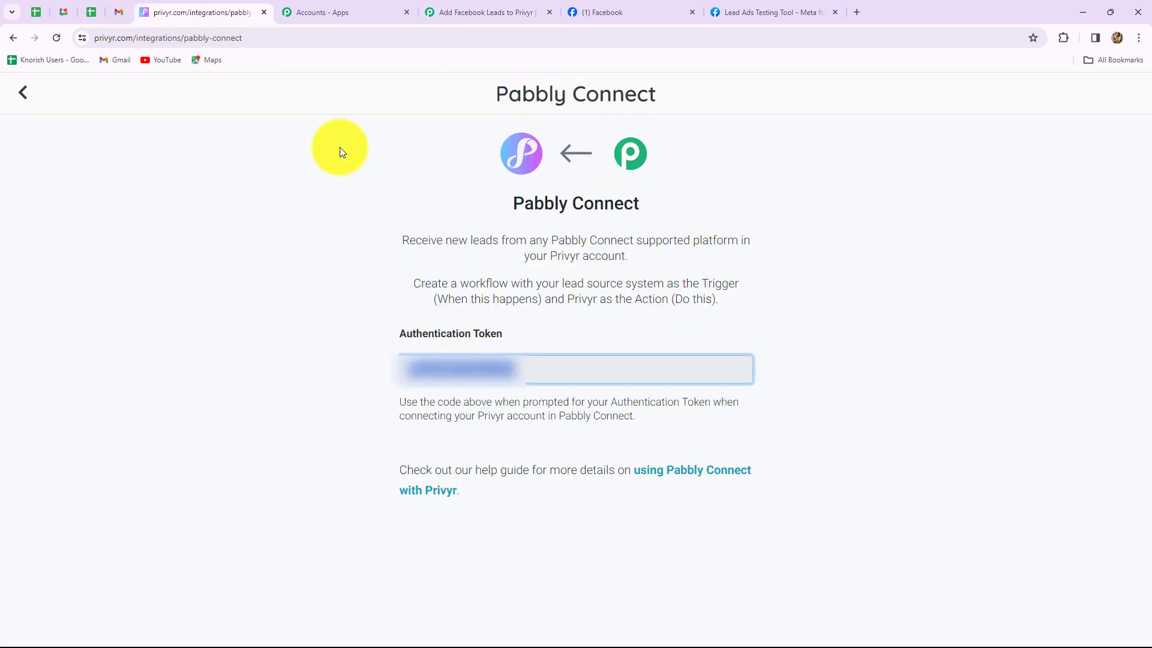
left_click(26, 95)
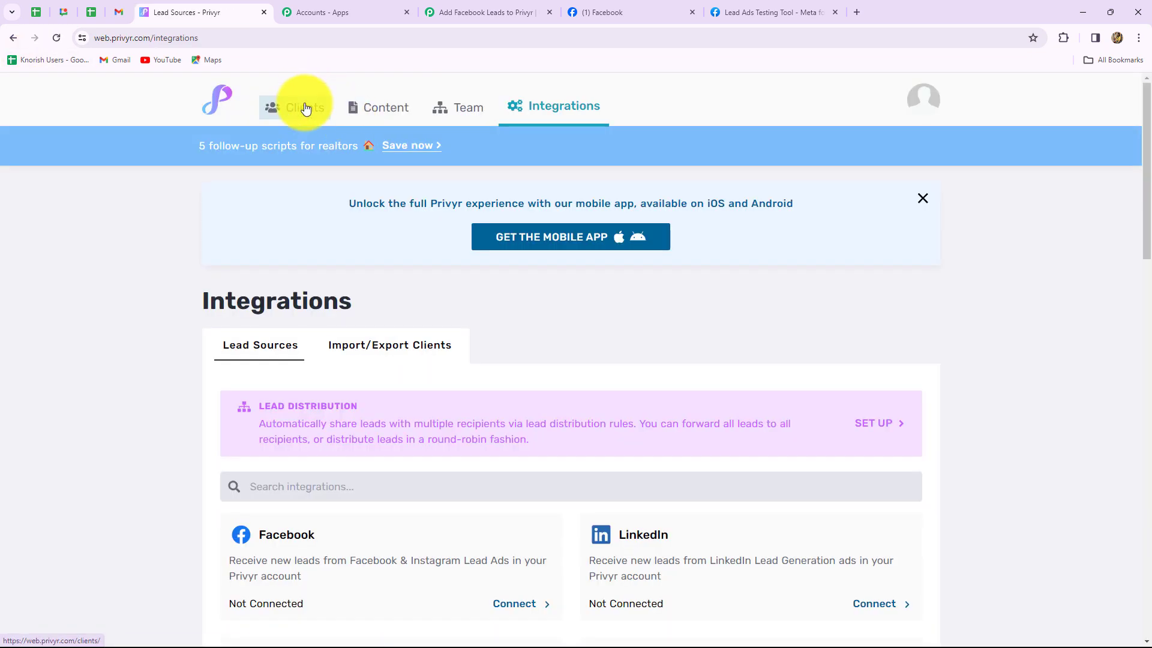
left_click(305, 109)
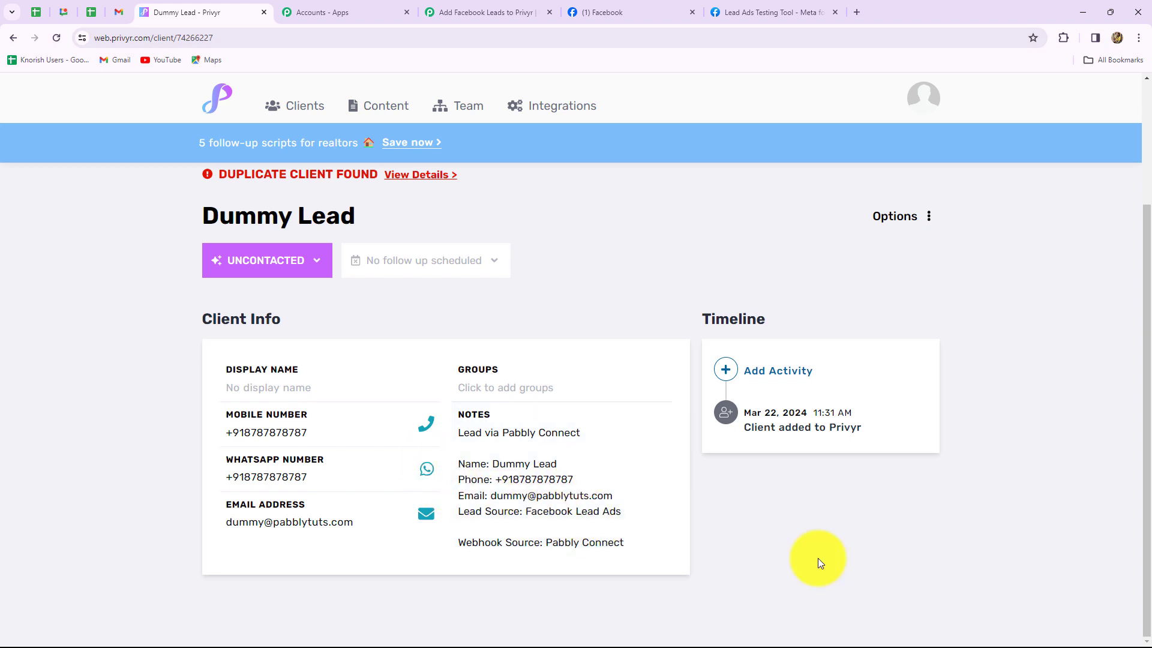
Collapse the Privyr Create Client step in the Pabbly workflow
left_click(526, 11)
scroll(970, 376, "up", 5)
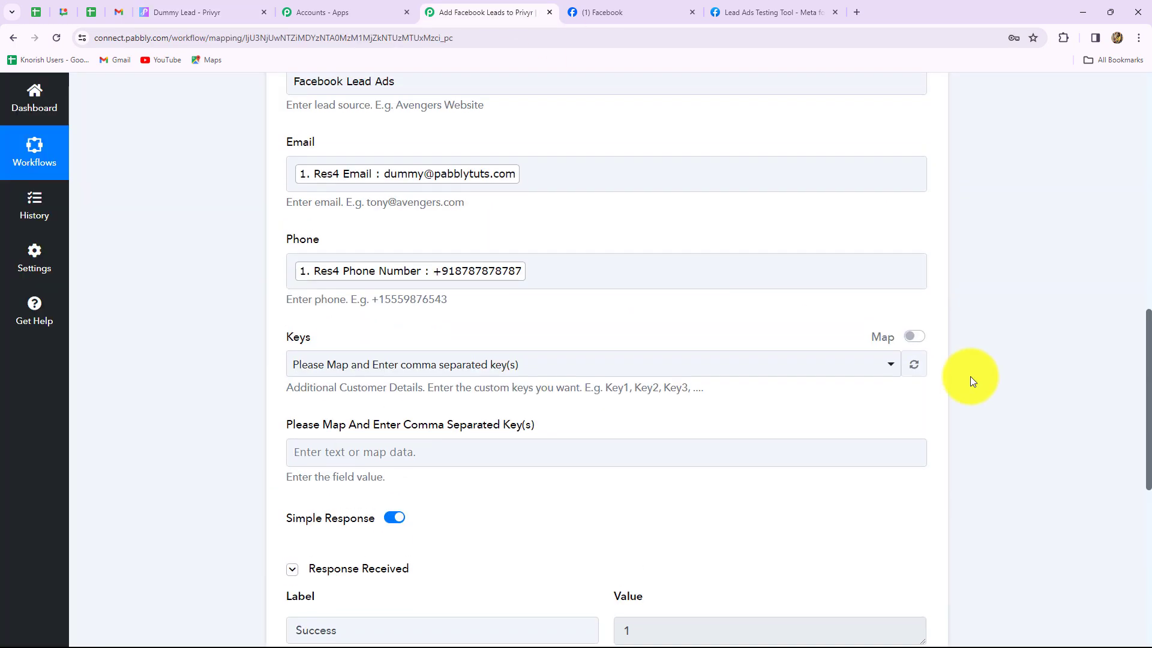
scroll(970, 376, "up", 10)
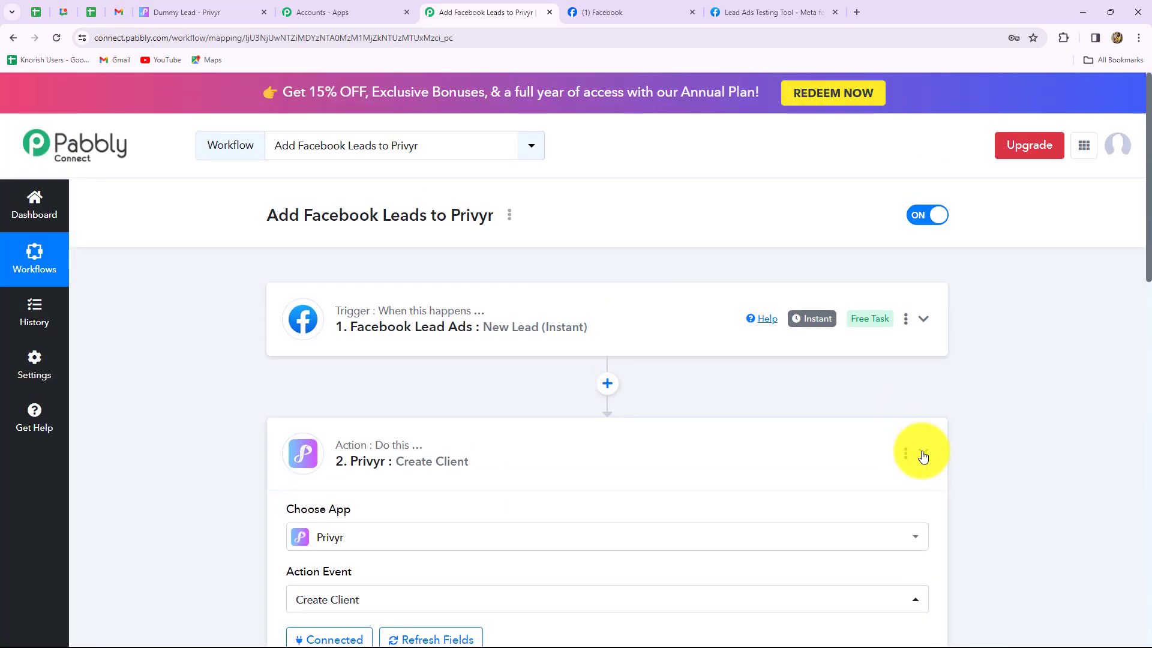
left_click(922, 454)
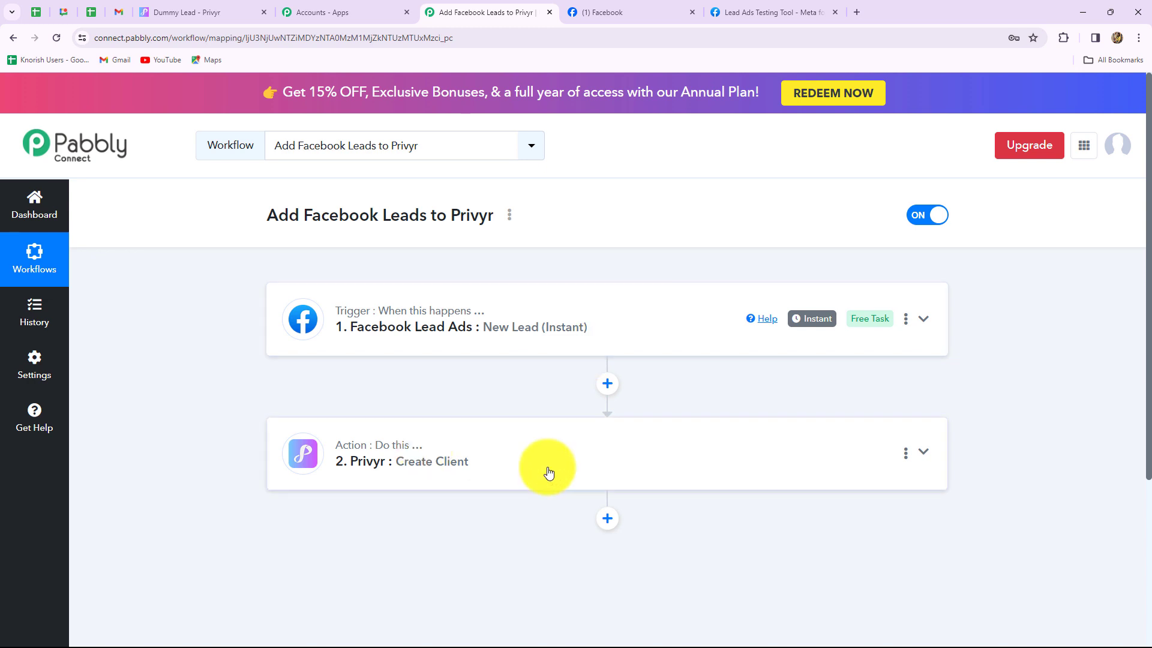